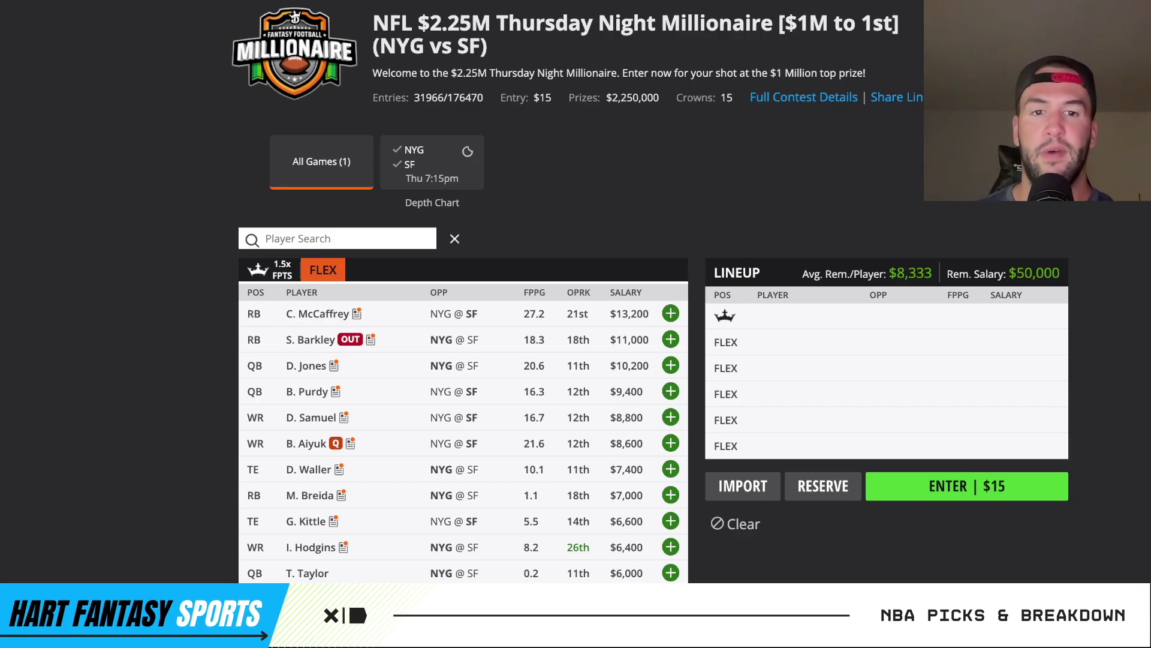
# Switch to the DraftKings Sportsbook page and bring up its NFL betting section.
pyautogui.scroll(-1, 650, 294)
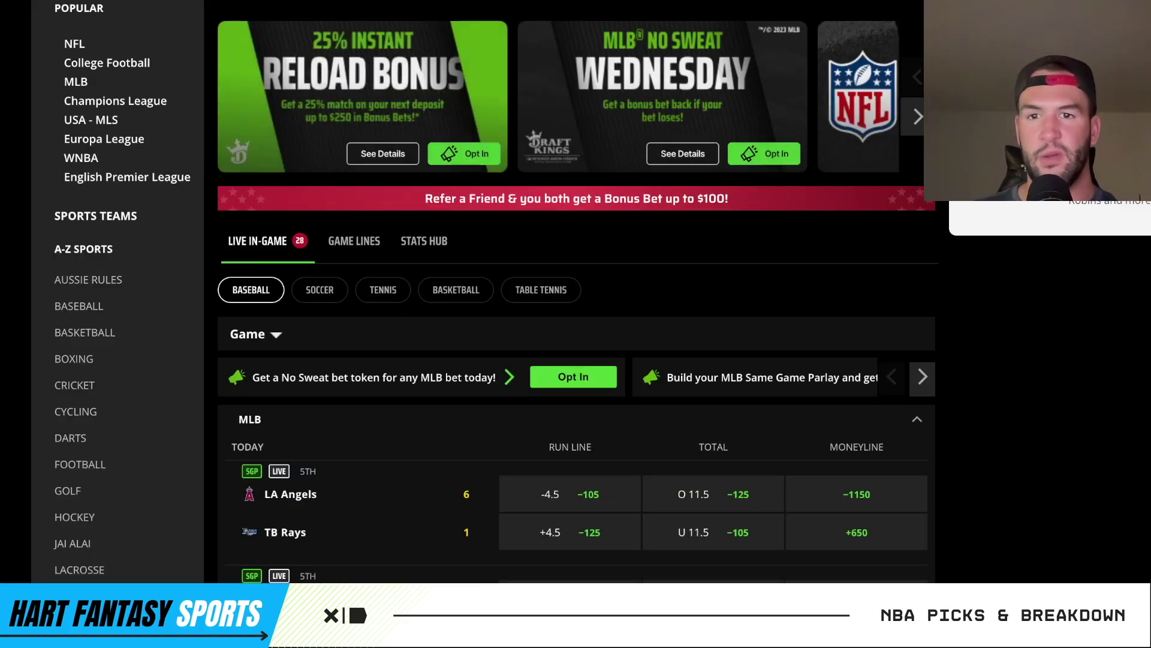
pyautogui.click(74, 44)
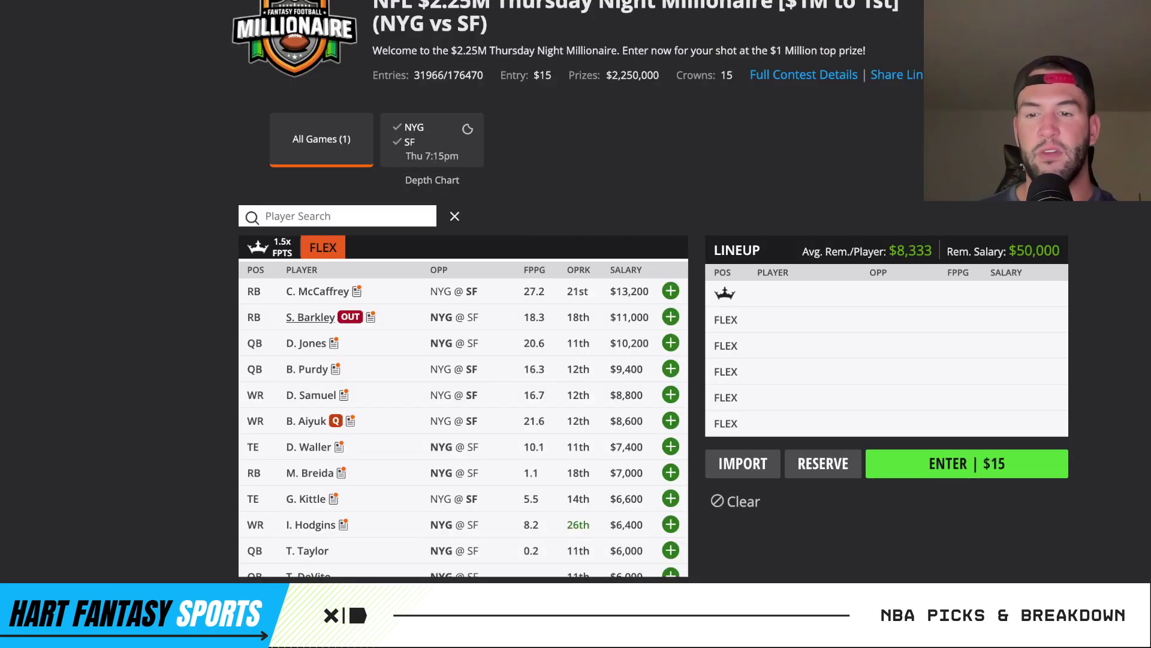
# Back in the Thursday Night Millionaire player pool, view Brandon Aiyuk's game log and close his player card.
pyautogui.click(305, 421)
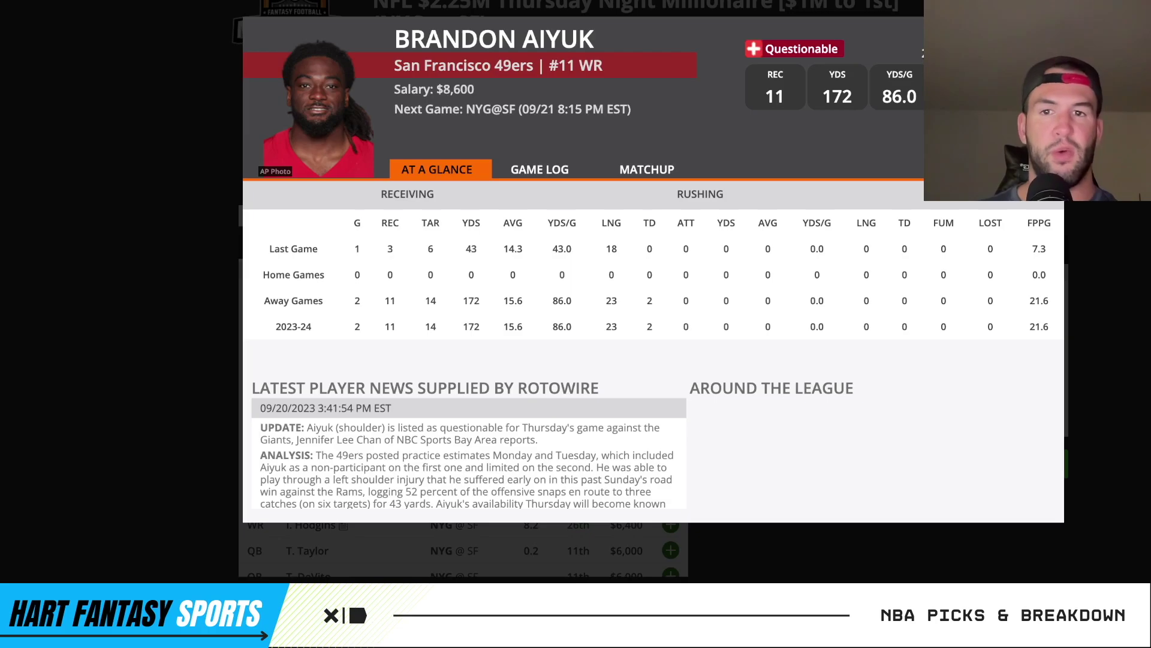
pyautogui.click(540, 170)
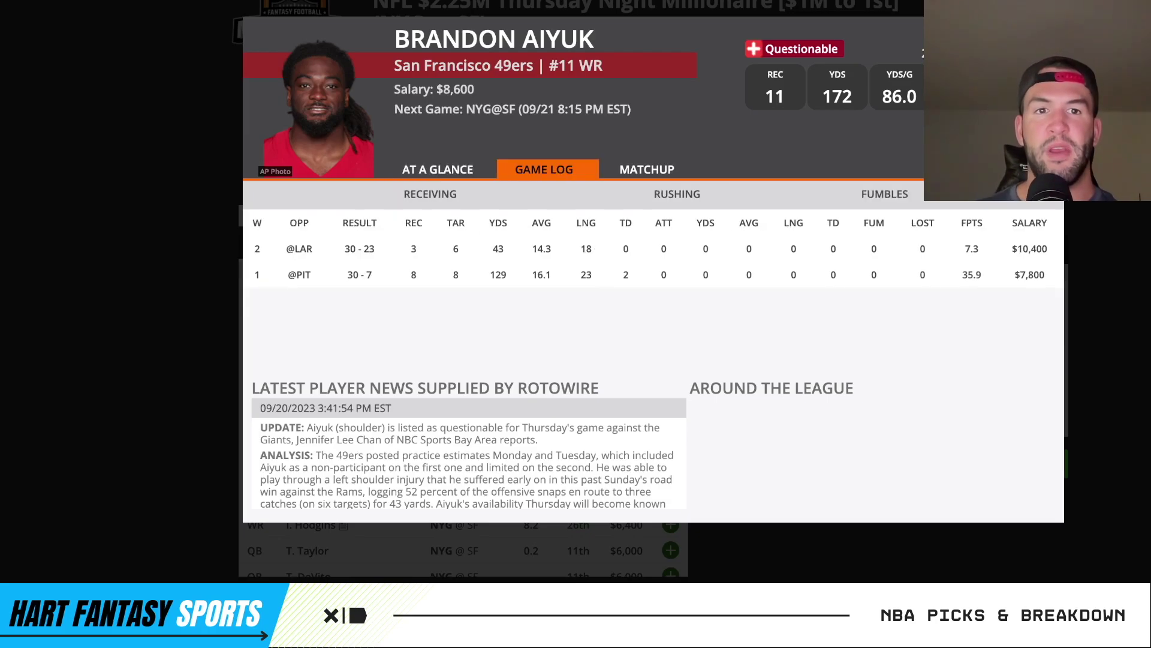
pyautogui.press('Escape')
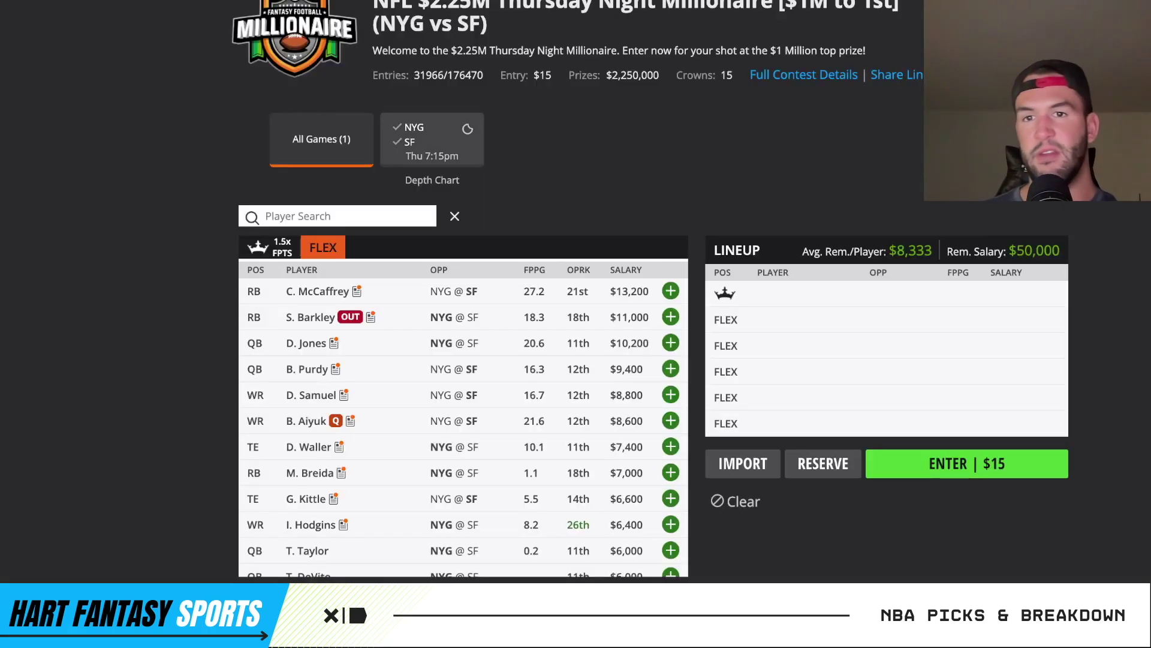
pyautogui.scroll(1, 650, 292)
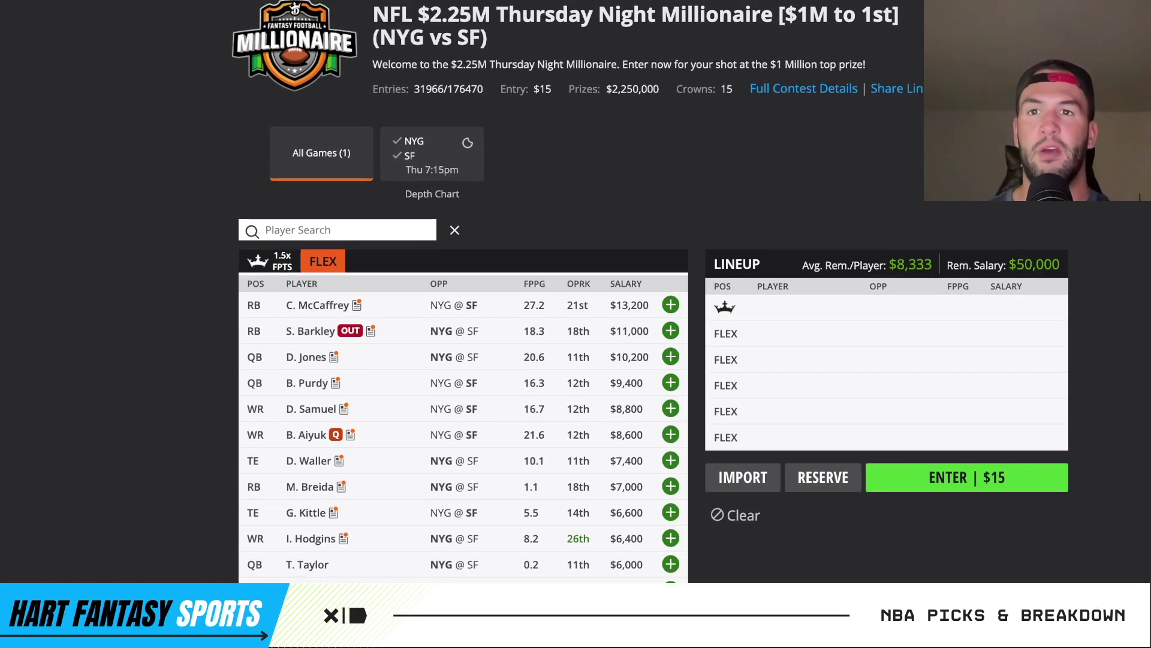
# Switch to the Footballguys snap count page and examine the New York Giants' running back snap shares for Weeks 1 and 2.
pyautogui.hotkey('ctrl', 'Tab')
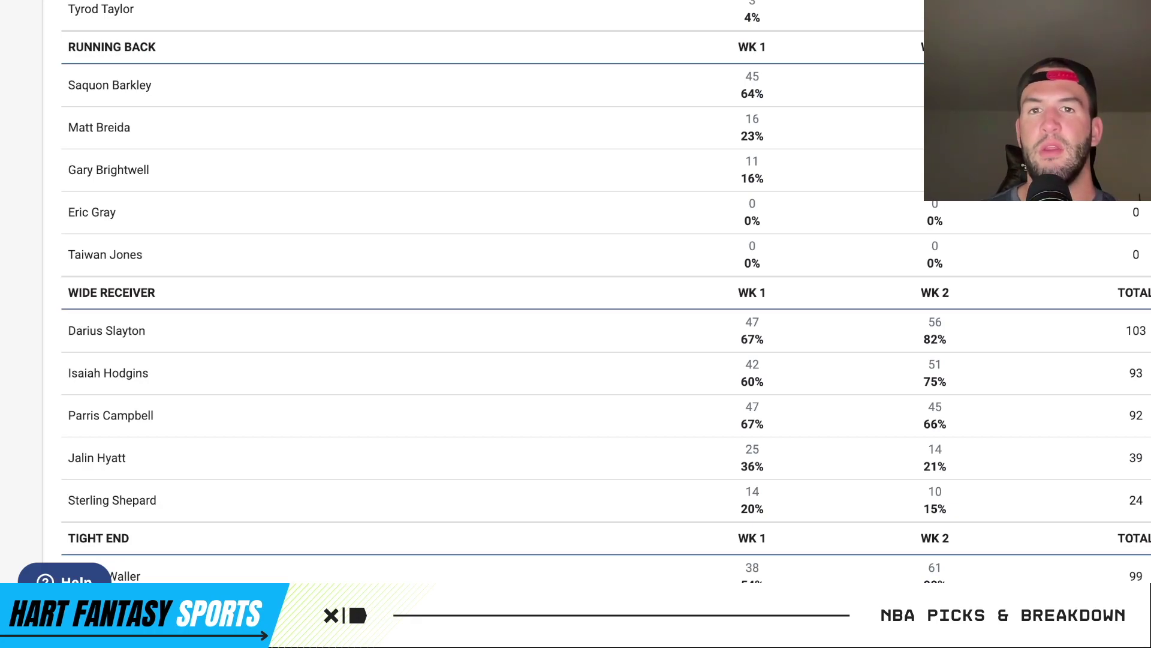
pyautogui.scroll(2, 606, 291)
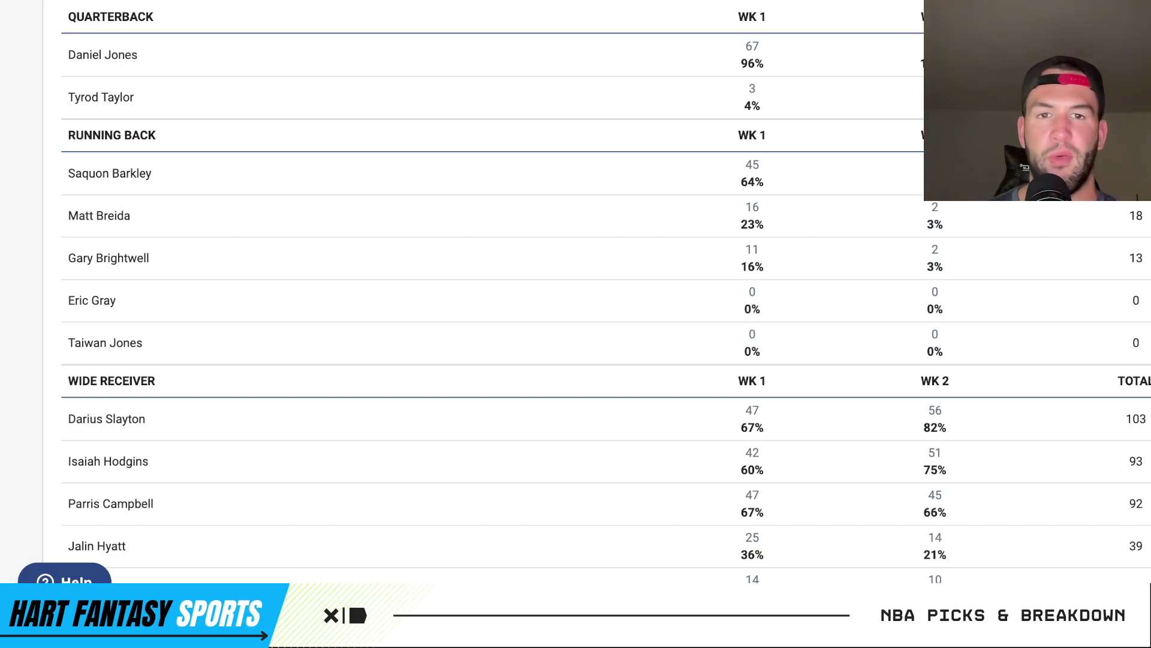
pyautogui.scroll(-3, 606, 293)
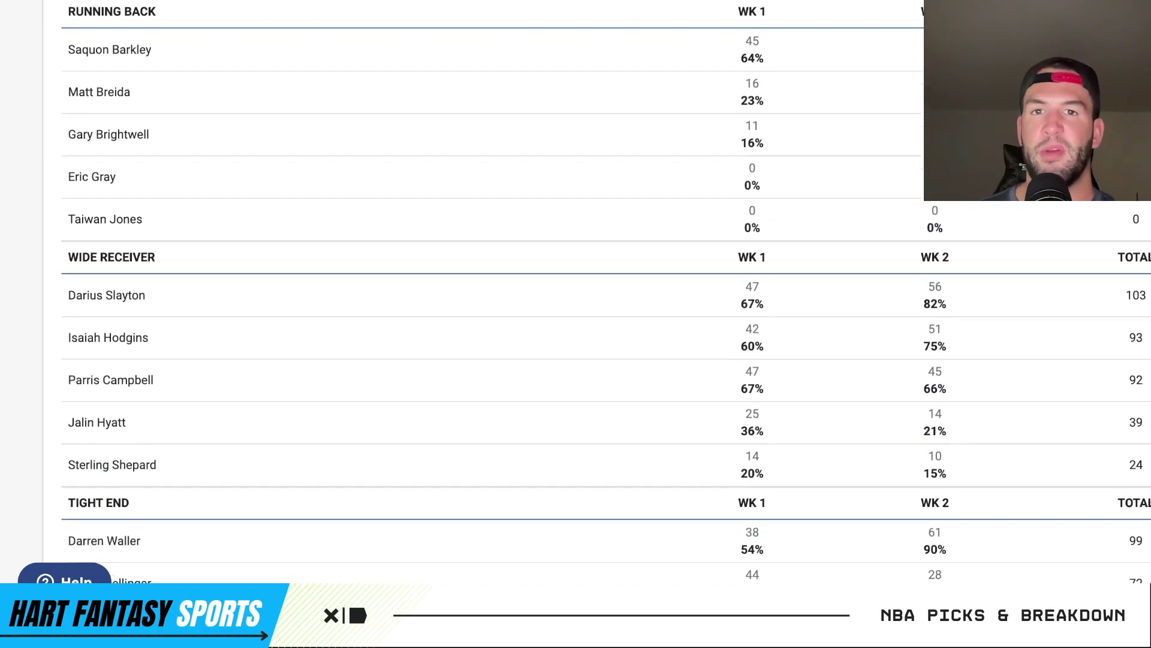
pyautogui.scroll(-1, 606, 294)
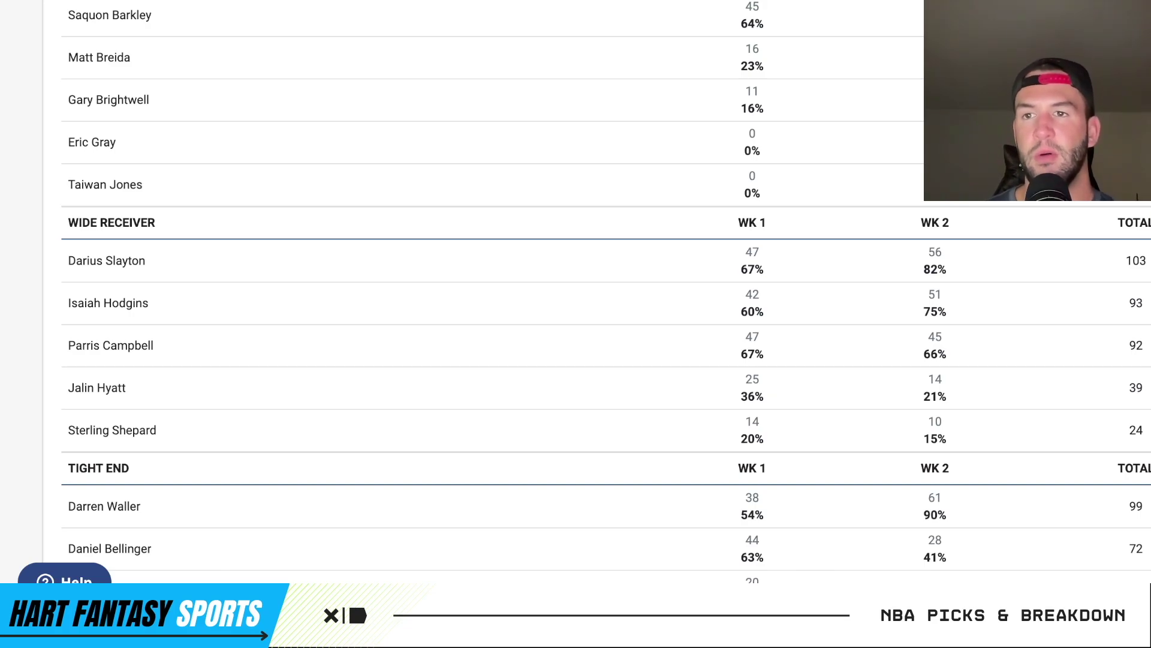
pyautogui.moveTo(68, 15); pyautogui.dragTo(130, 58)
pyautogui.click(131, 57)
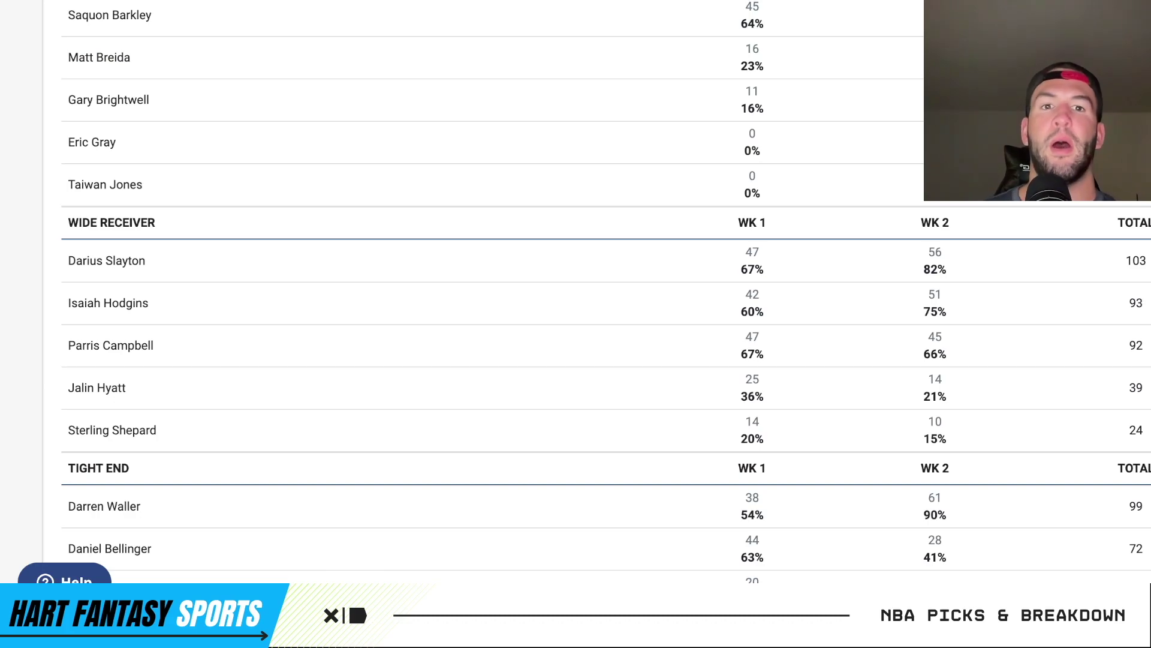
pyautogui.scroll(-1, 576, 300)
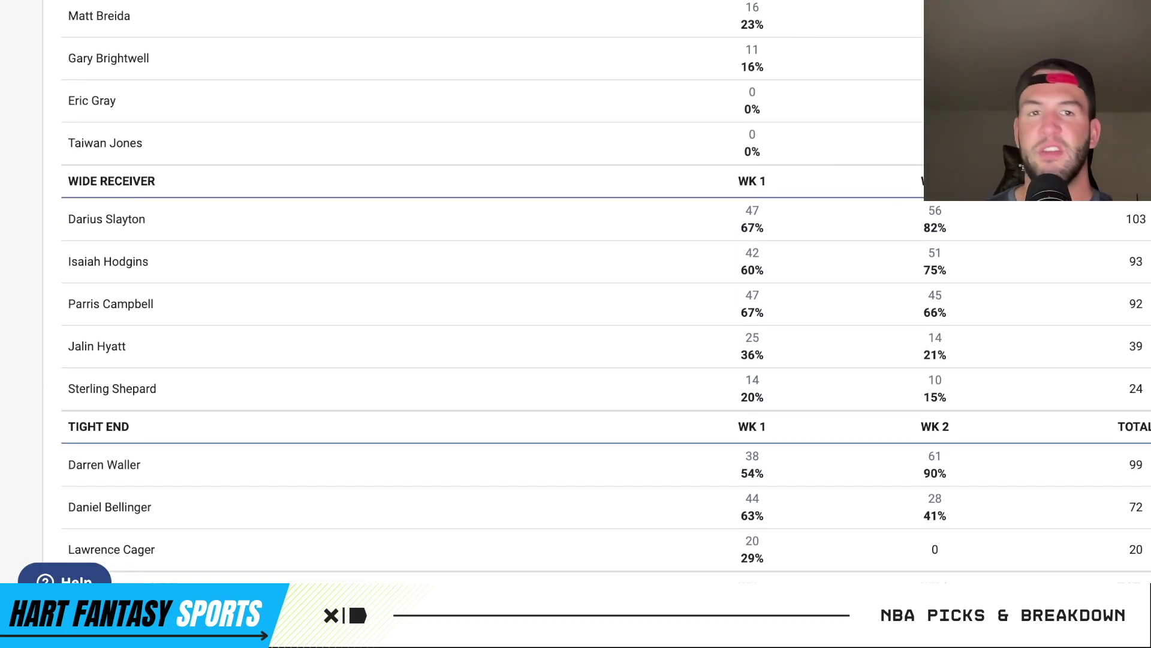
pyautogui.scroll(1, 576, 292)
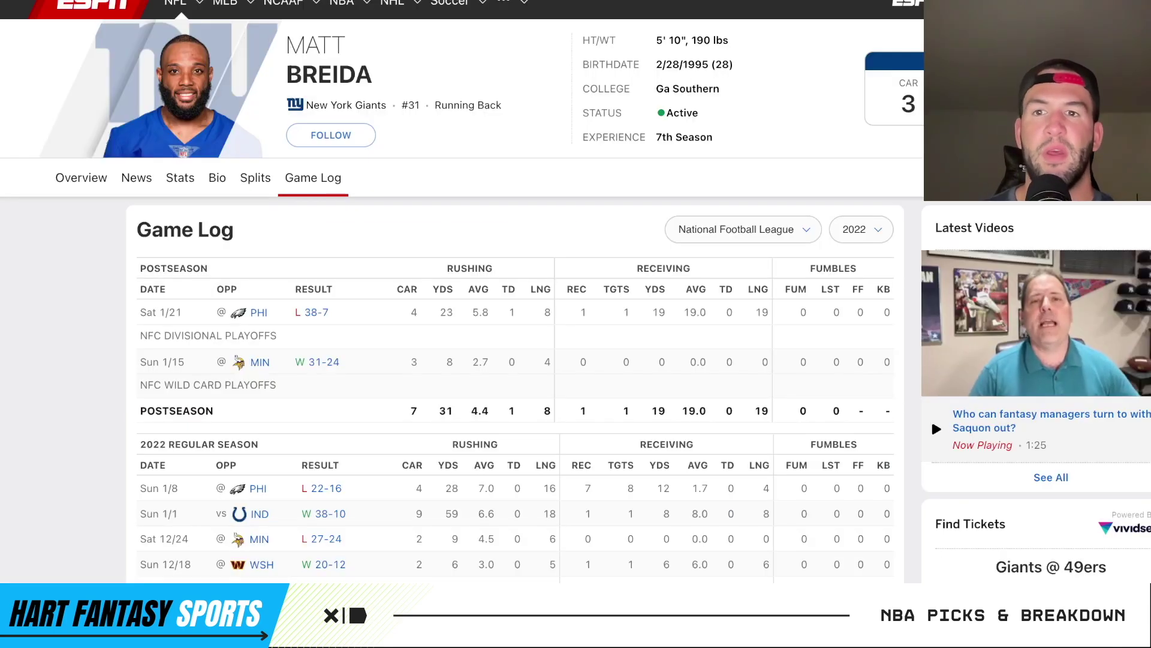
# In Matt Breida's ESPN game log, check his carries and rushing yards in the Sun 1/8 game at Philadelphia.
pyautogui.scroll(-3, 931, 418)
pyautogui.scroll(-2, 516, 291)
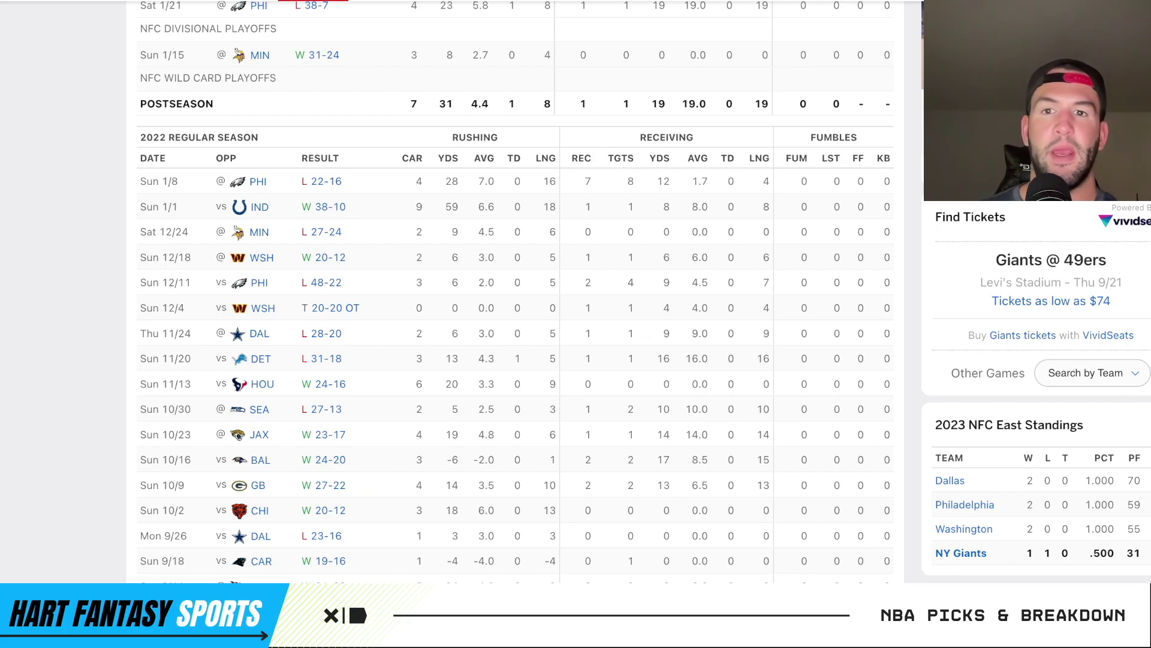
pyautogui.doubleClick(419, 181)
pyautogui.click(419, 181)
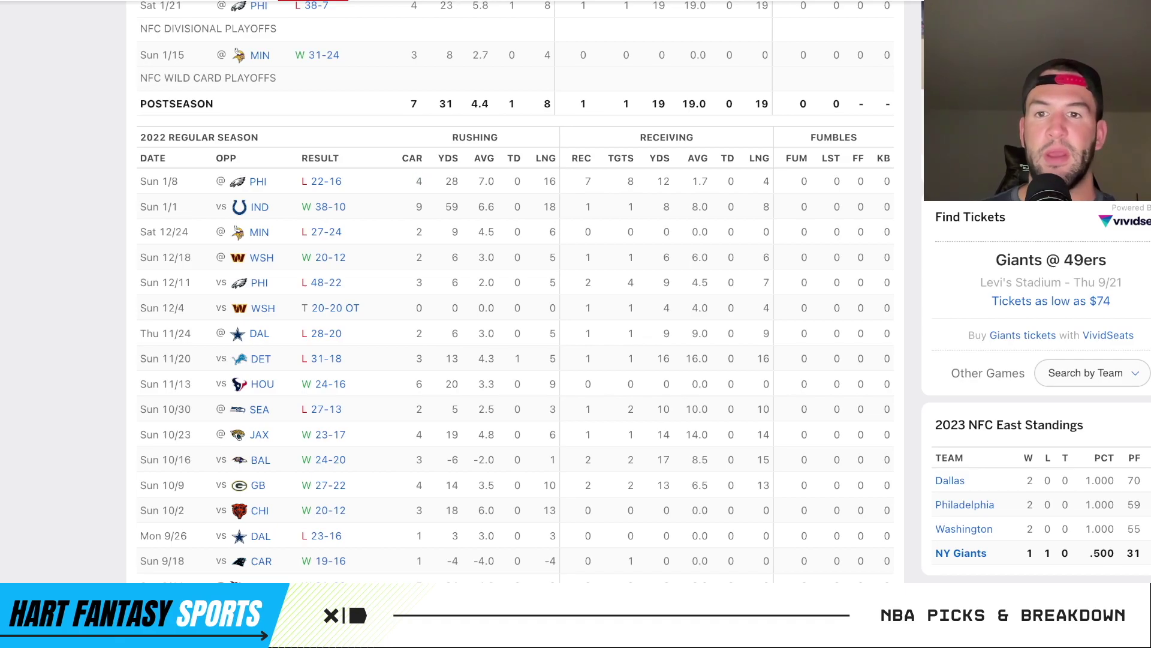
pyautogui.doubleClick(451, 181)
pyautogui.click(452, 182)
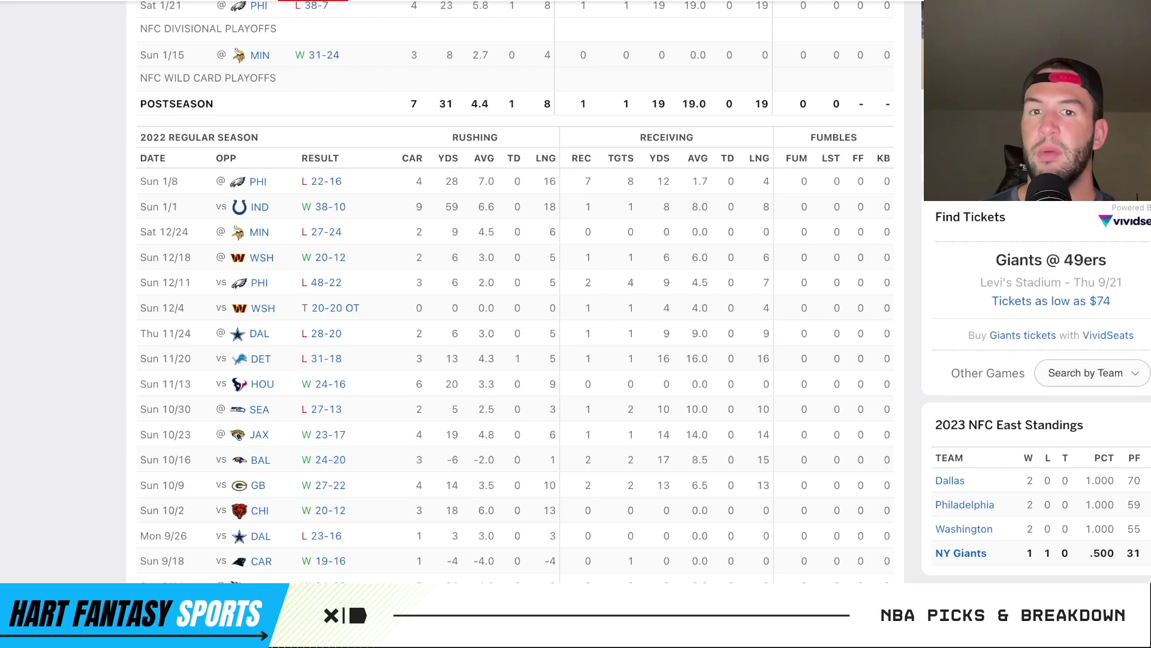
# Check Breida's receptions, receiving yards and targets in the Sun 1/8 Philadelphia game and compare them with his other 2022 games.
pyautogui.doubleClick(588, 181)
pyautogui.click(588, 181)
pyautogui.doubleClick(663, 181)
pyautogui.click(663, 181)
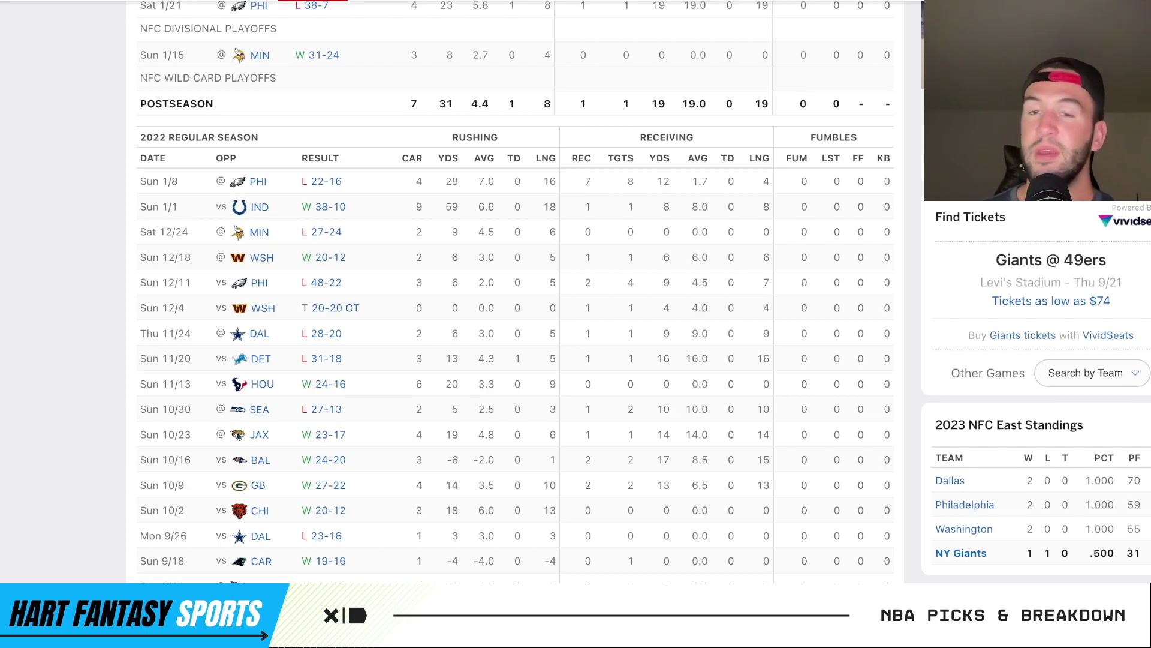
pyautogui.doubleClick(631, 181)
pyautogui.click(631, 181)
pyautogui.scroll(-2, 631, 181)
pyautogui.scroll(2, 630, 181)
pyautogui.scroll(1, 516, 287)
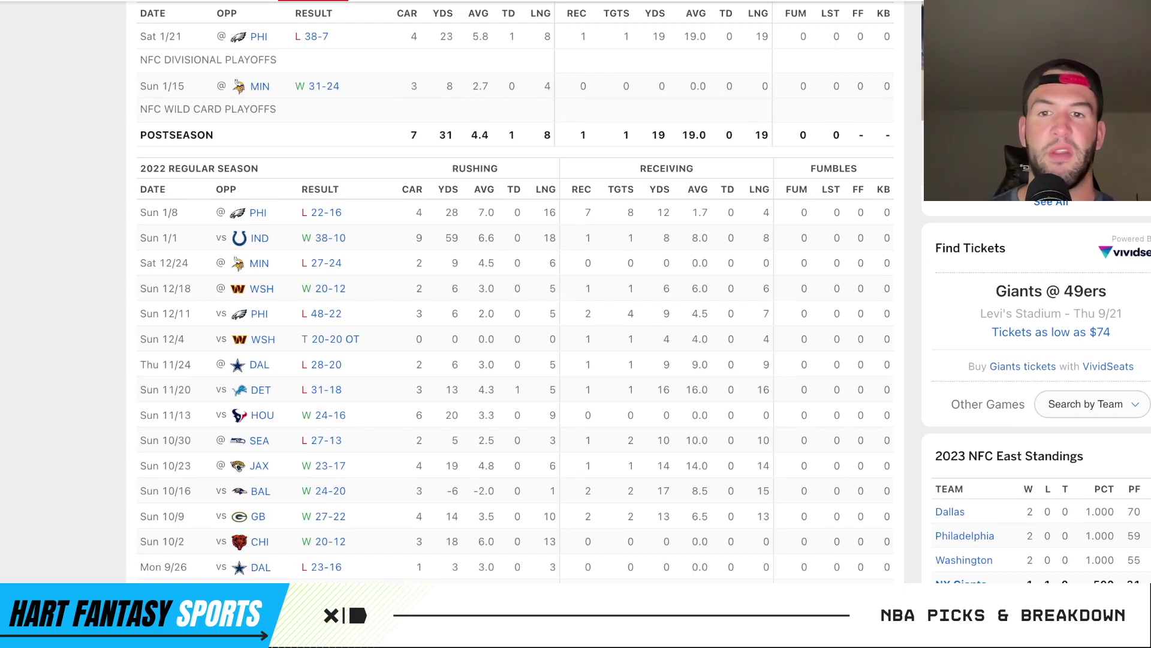
pyautogui.scroll(-2, 515, 288)
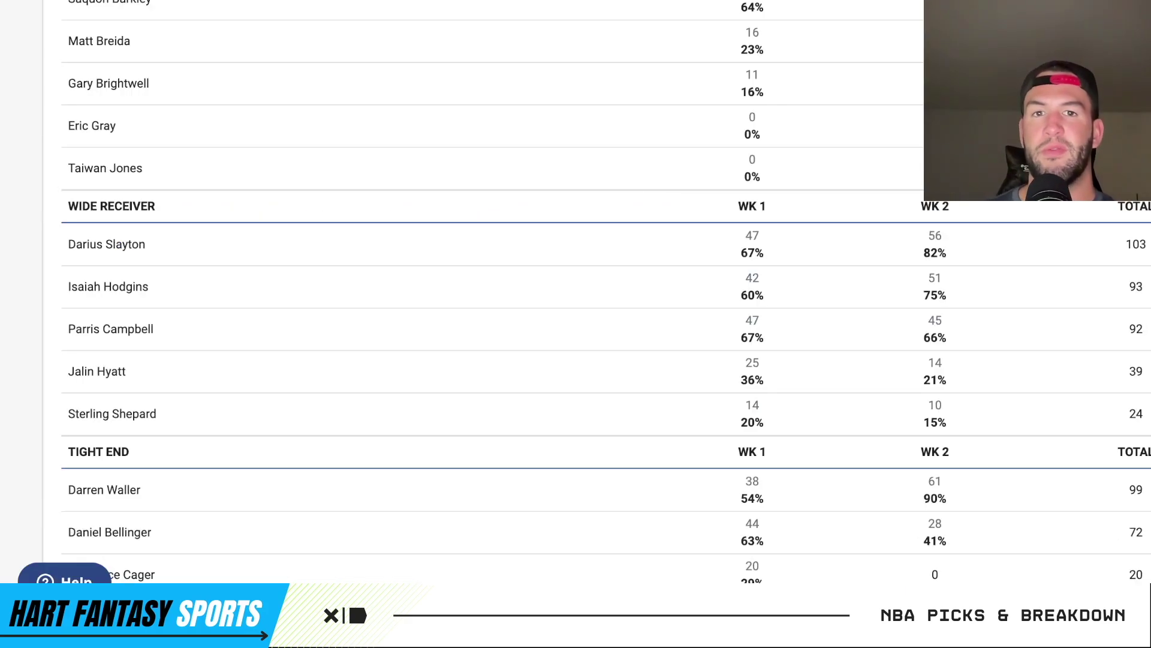
# Switch back to the Giants' snap counts and review the wide receivers, highlighting Sterling Shepard's Week 2 percentage.
pyautogui.scroll(-1, 606, 292)
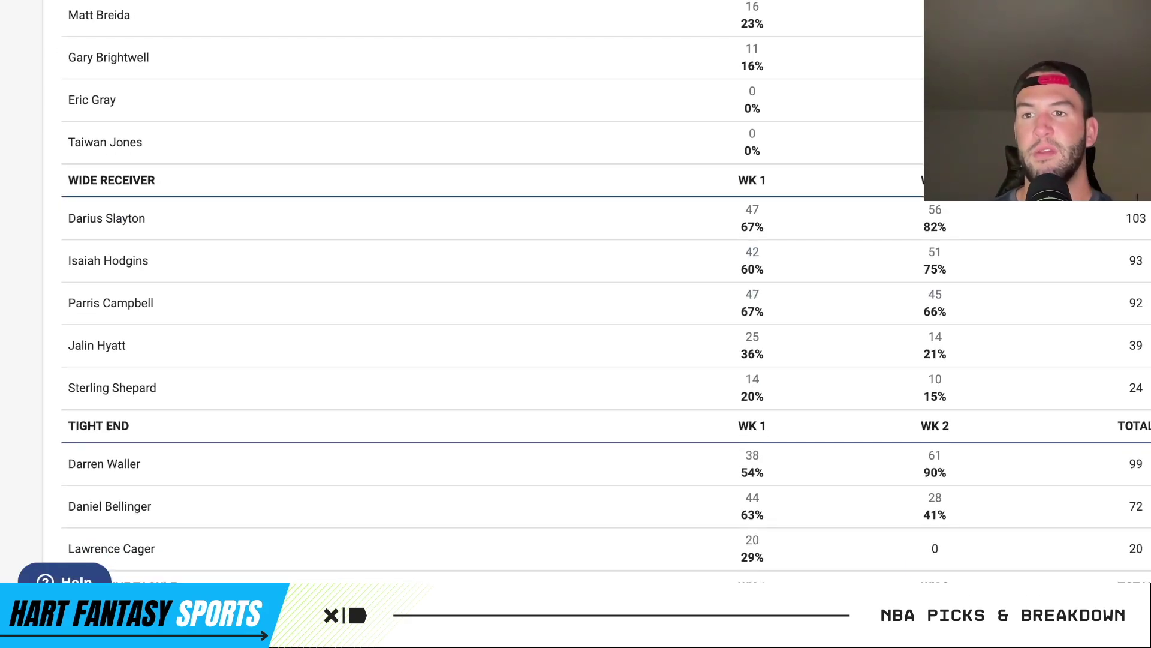
pyautogui.scroll(-4, 606, 291)
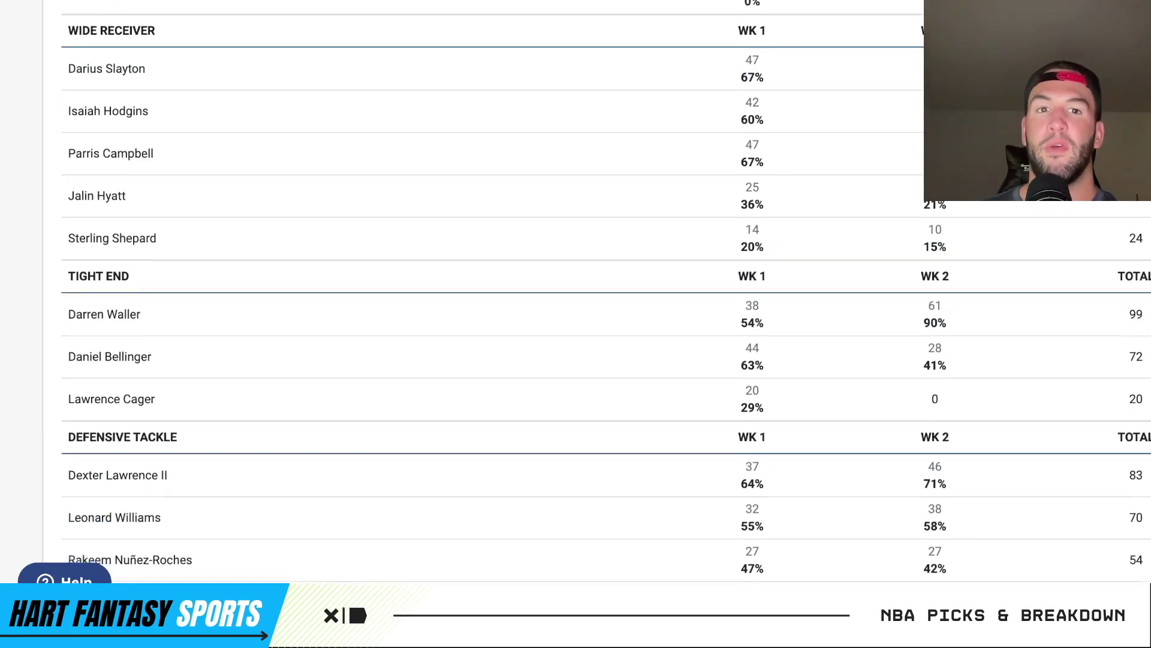
pyautogui.scroll(2, 607, 292)
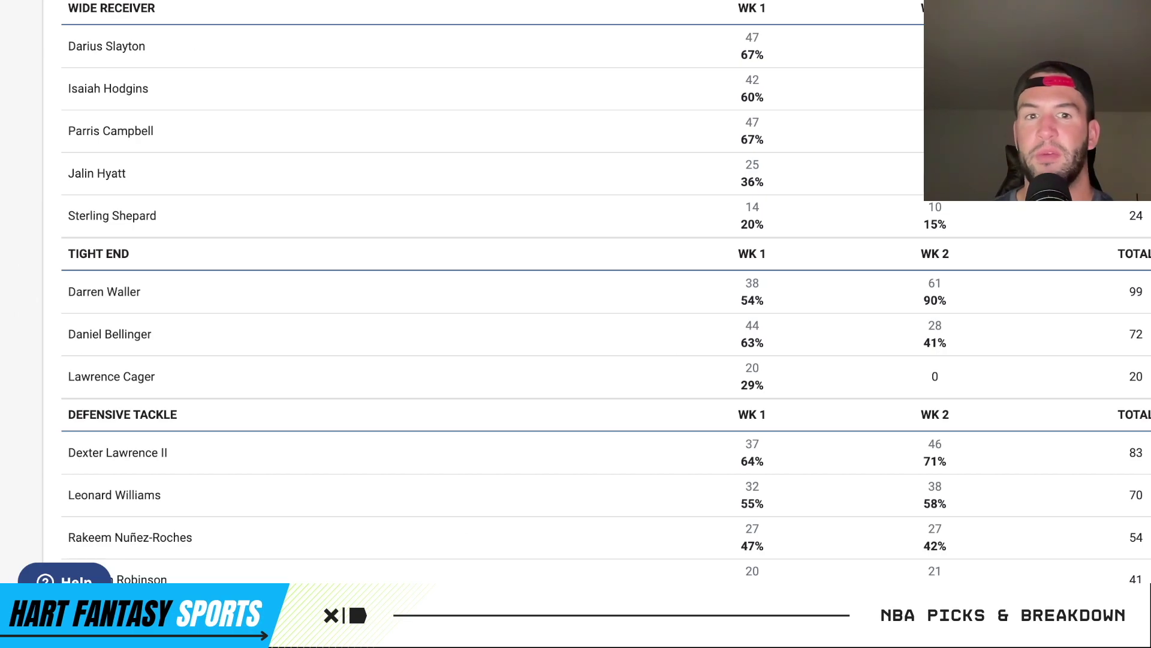
pyautogui.doubleClick(935, 225)
pyautogui.click(935, 225)
# Compare Darren Waller's Week 1 and Week 2 snap percentages by highlighting each in the tight end section.
pyautogui.scroll(-2, 576, 300)
pyautogui.scroll(1, 576, 300)
pyautogui.doubleClick(934, 220)
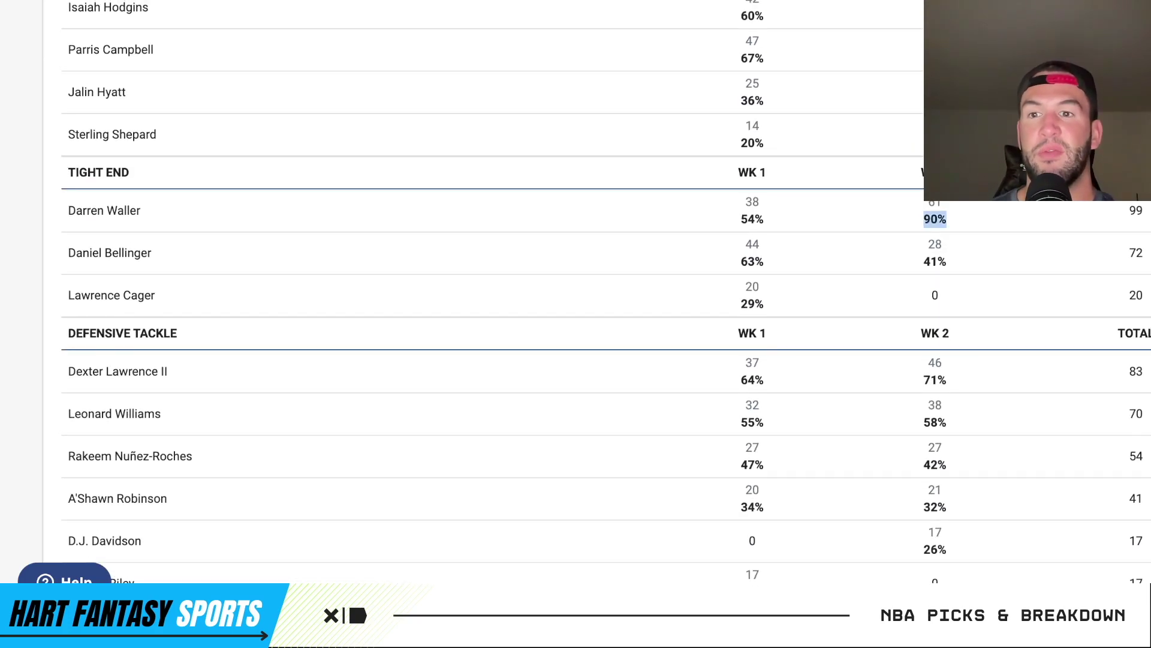
pyautogui.click(934, 220)
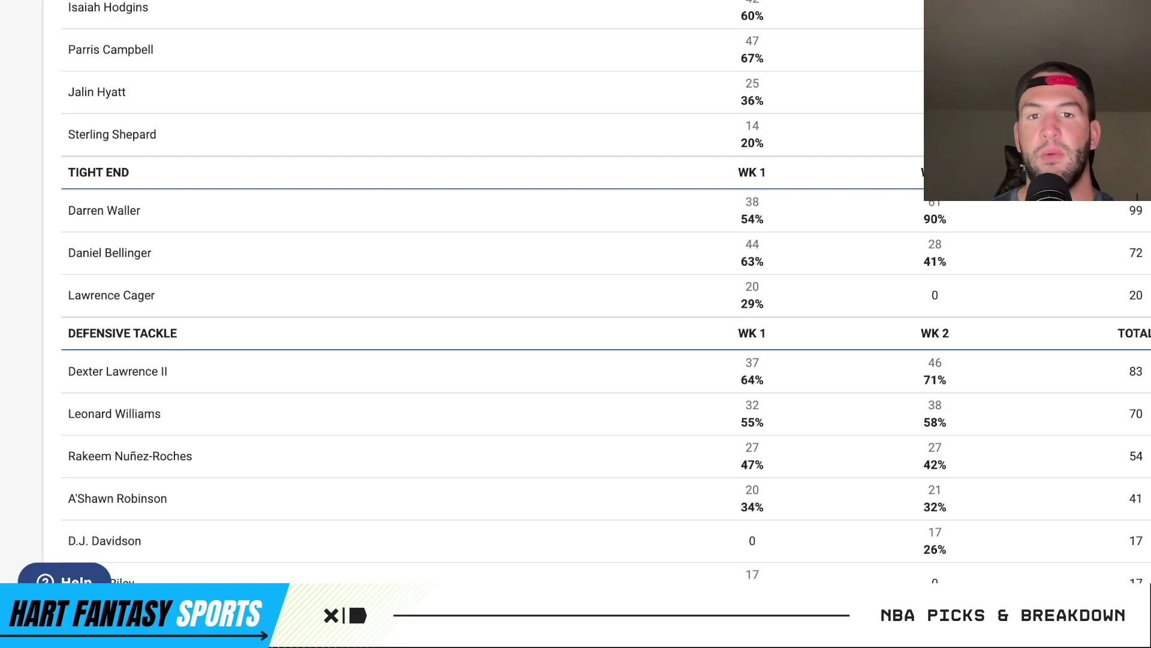
pyautogui.moveTo(765, 220); pyautogui.dragTo(748, 219)
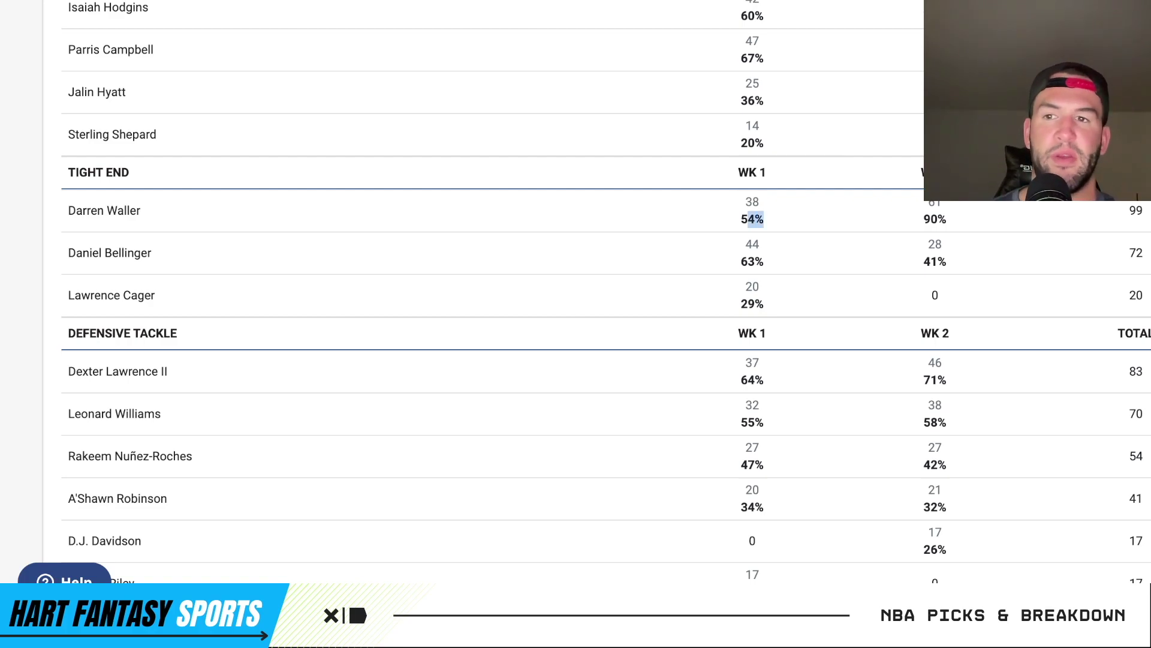
pyautogui.click(750, 219)
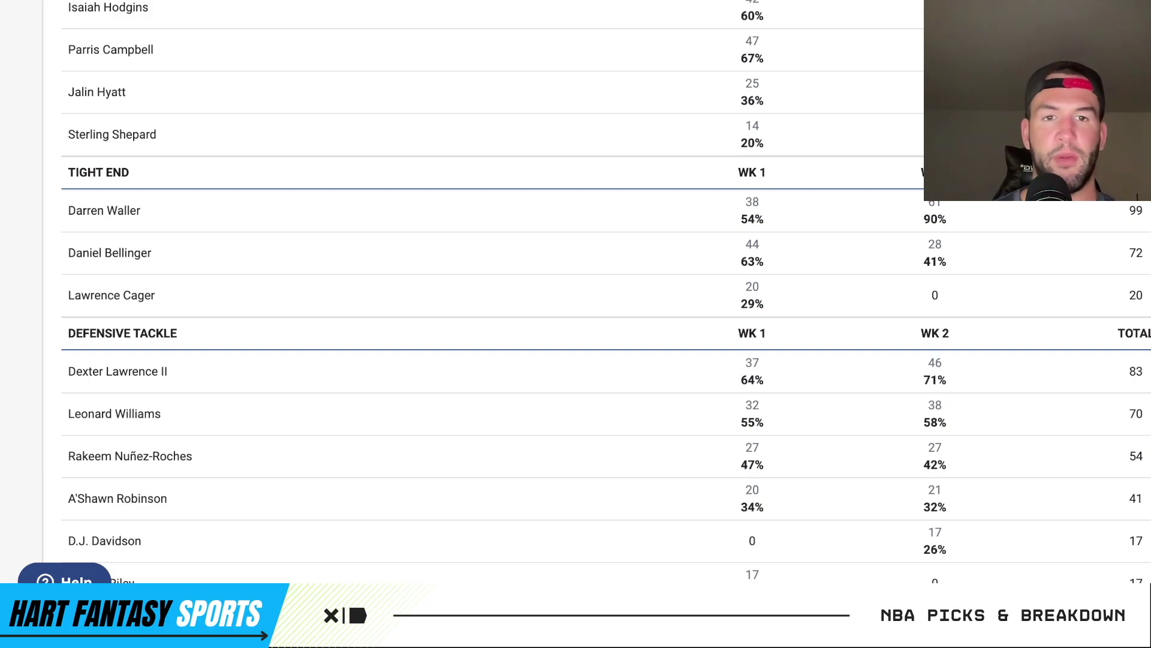
pyautogui.moveTo(924, 219); pyautogui.dragTo(947, 219)
pyautogui.click(937, 219)
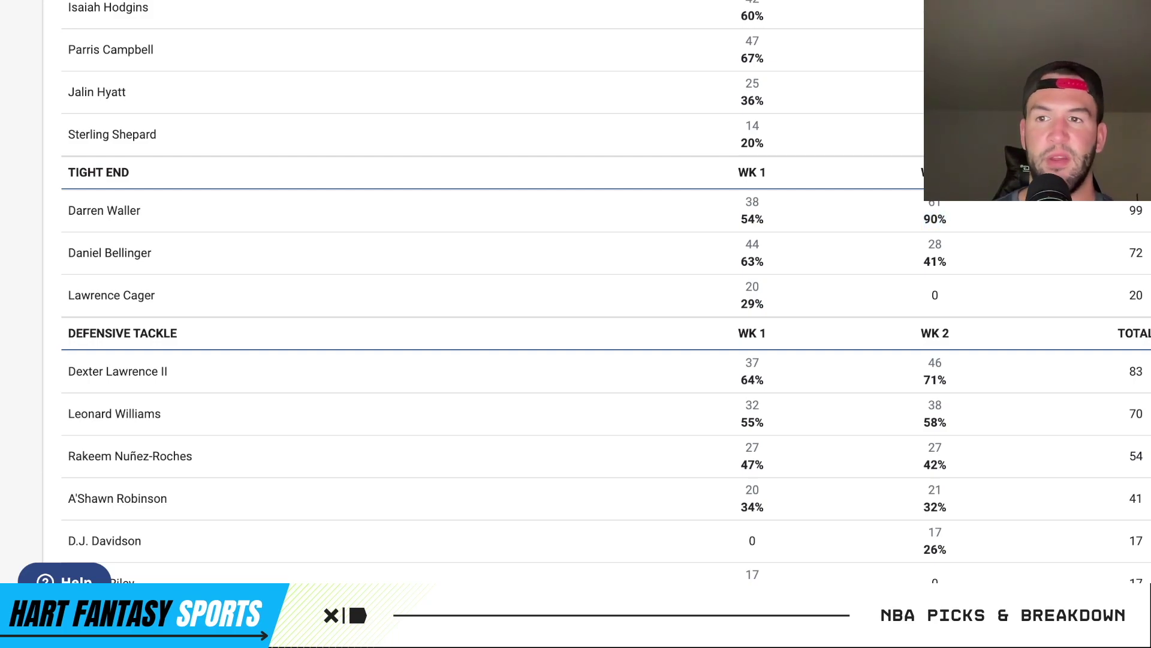
# Highlight Daniel Bellinger's Week 2 snap percentage and review the Giants' tight ends alongside the wide receivers.
pyautogui.scroll(1, 606, 291)
pyautogui.moveTo(924, 271); pyautogui.dragTo(947, 272)
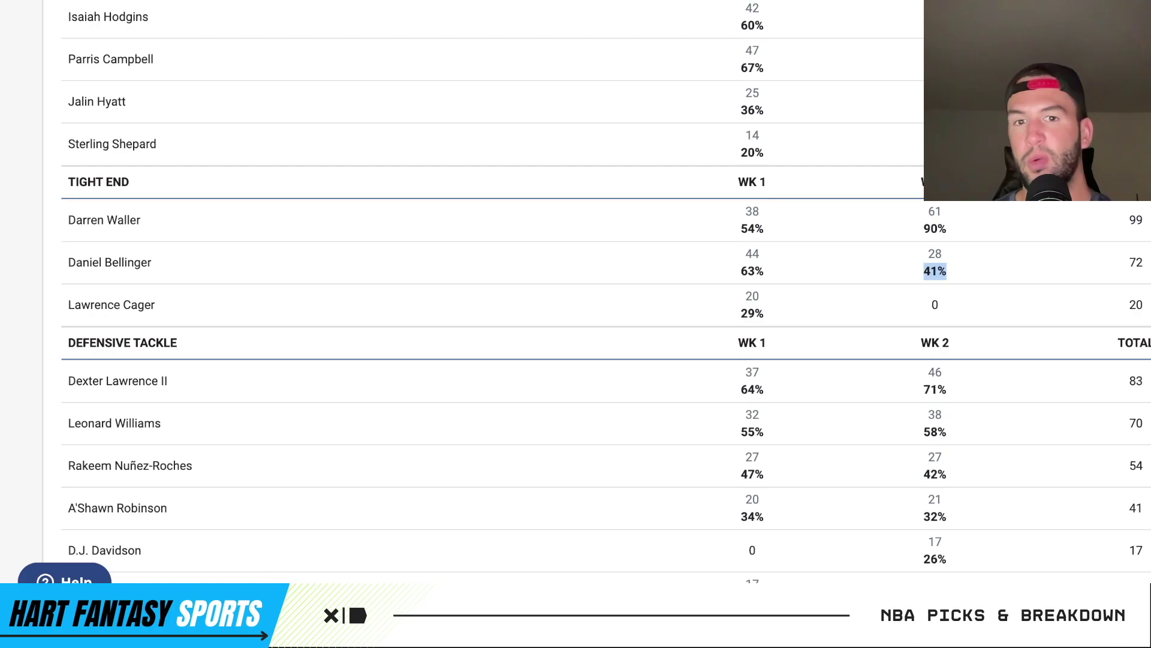
pyautogui.click(937, 271)
pyautogui.scroll(1, 606, 292)
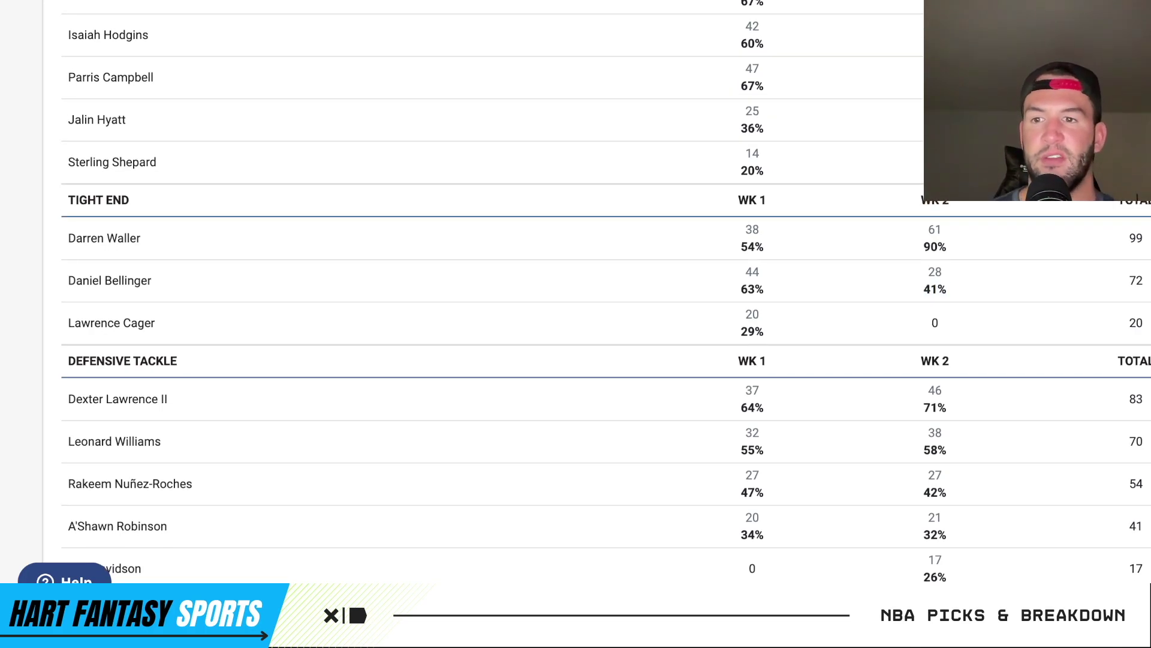
pyautogui.scroll(1, 606, 292)
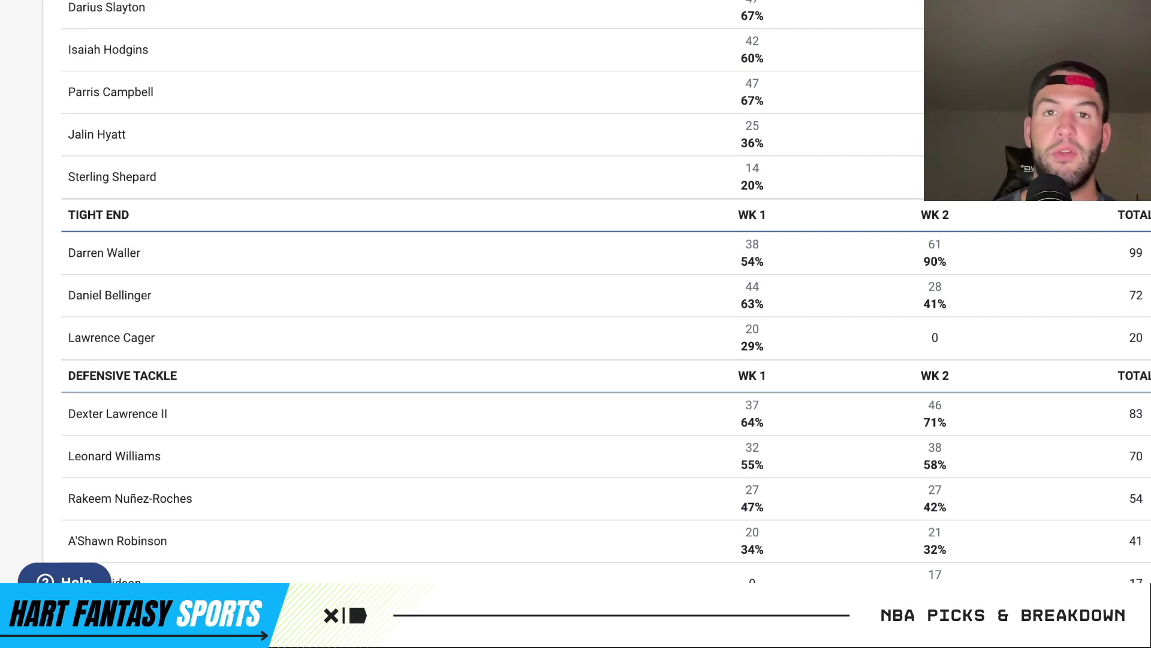
pyautogui.scroll(1, 607, 291)
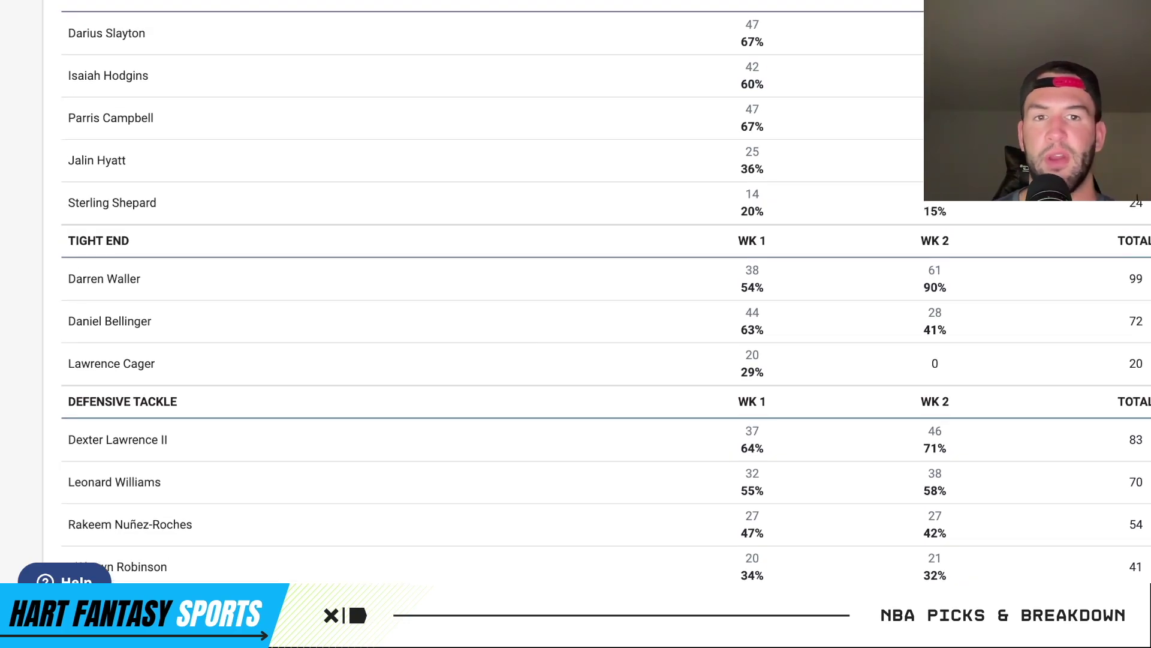
pyautogui.scroll(1, 606, 291)
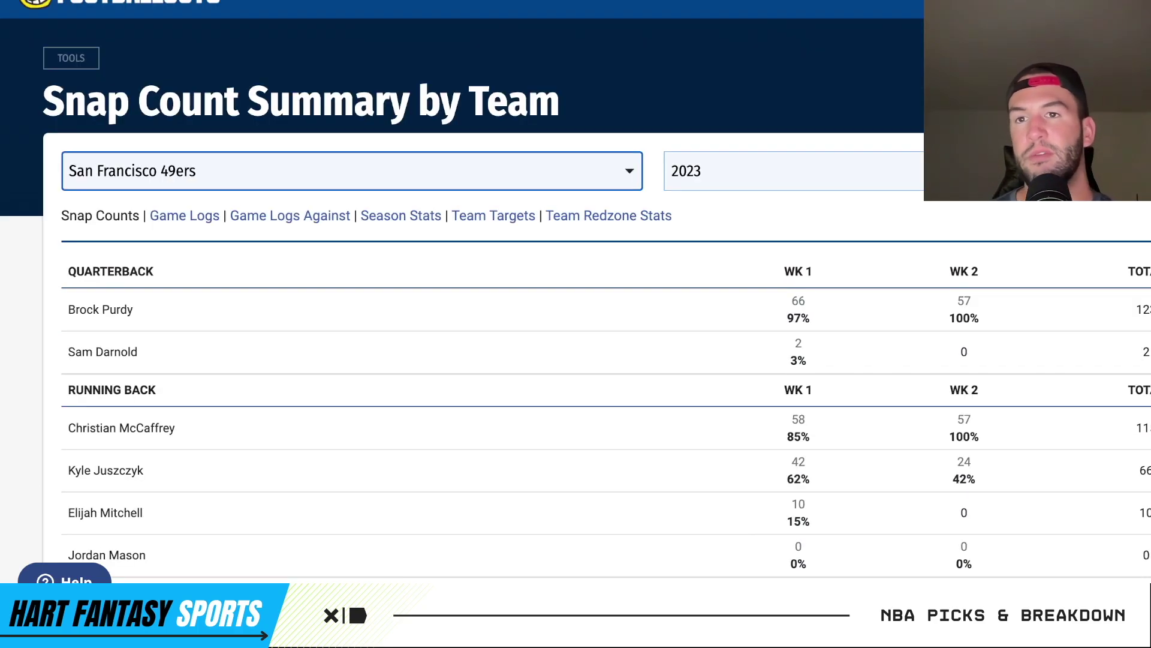
# Examine the San Francisco 49ers' 2023 snap counts, highlighting the Week 1 percentages of Christian McCaffrey and Elijah Mitchell.
pyautogui.scroll(-6, 606, 291)
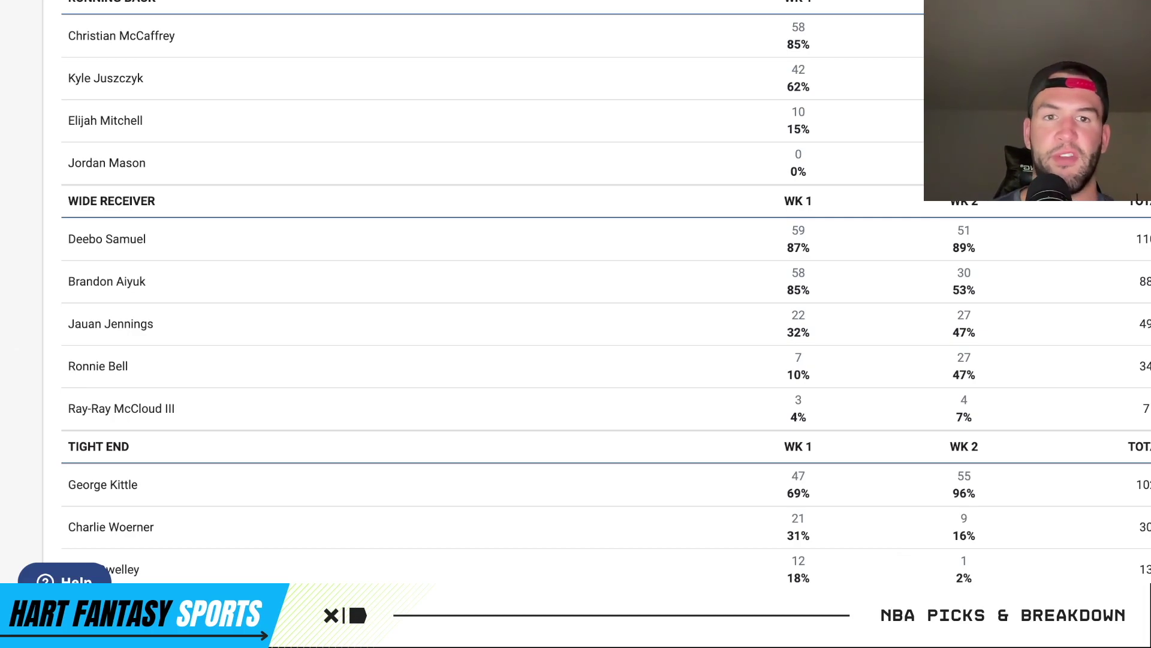
pyautogui.scroll(1, 576, 288)
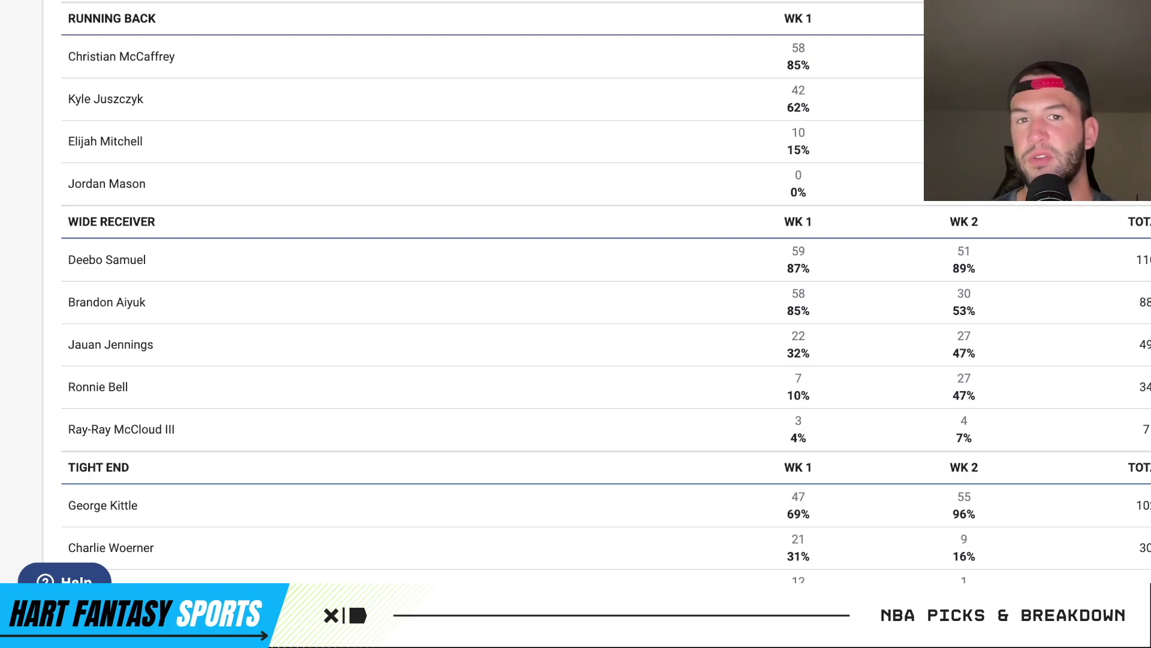
pyautogui.moveTo(786, 65); pyautogui.dragTo(811, 66)
pyautogui.click(798, 66)
pyautogui.doubleClick(794, 150)
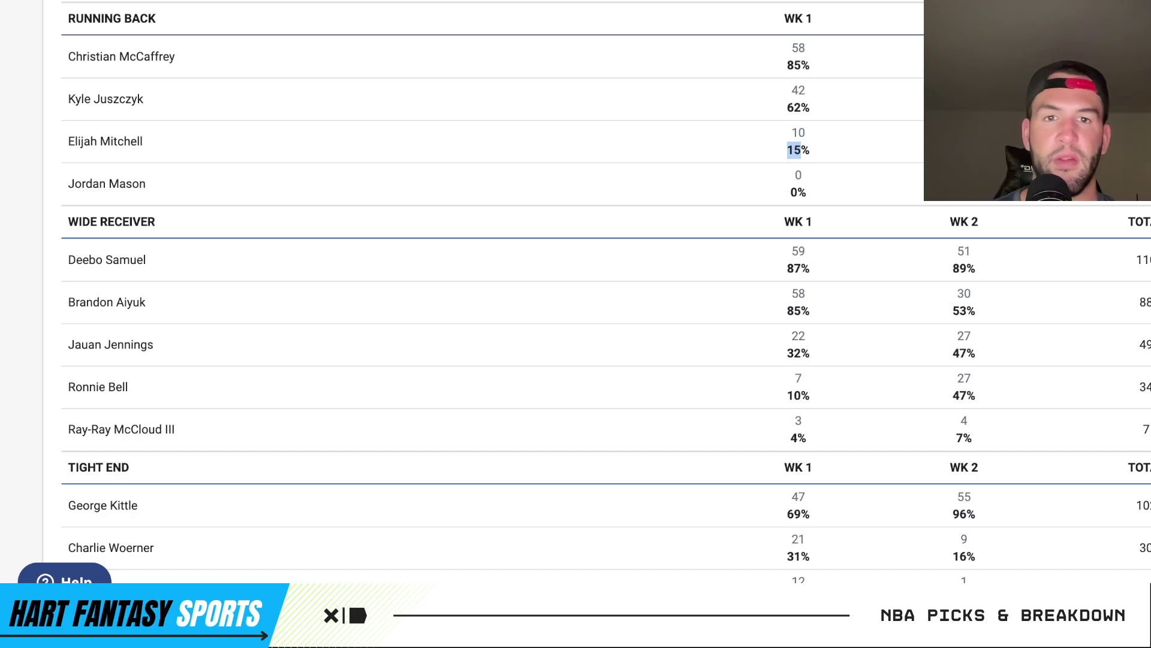
# Review the 49ers' wide receiver snap counts, highlighting the Week 1 percentages of Deebo Samuel and Brandon Aiyuk.
pyautogui.scroll(-4, 605, 290)
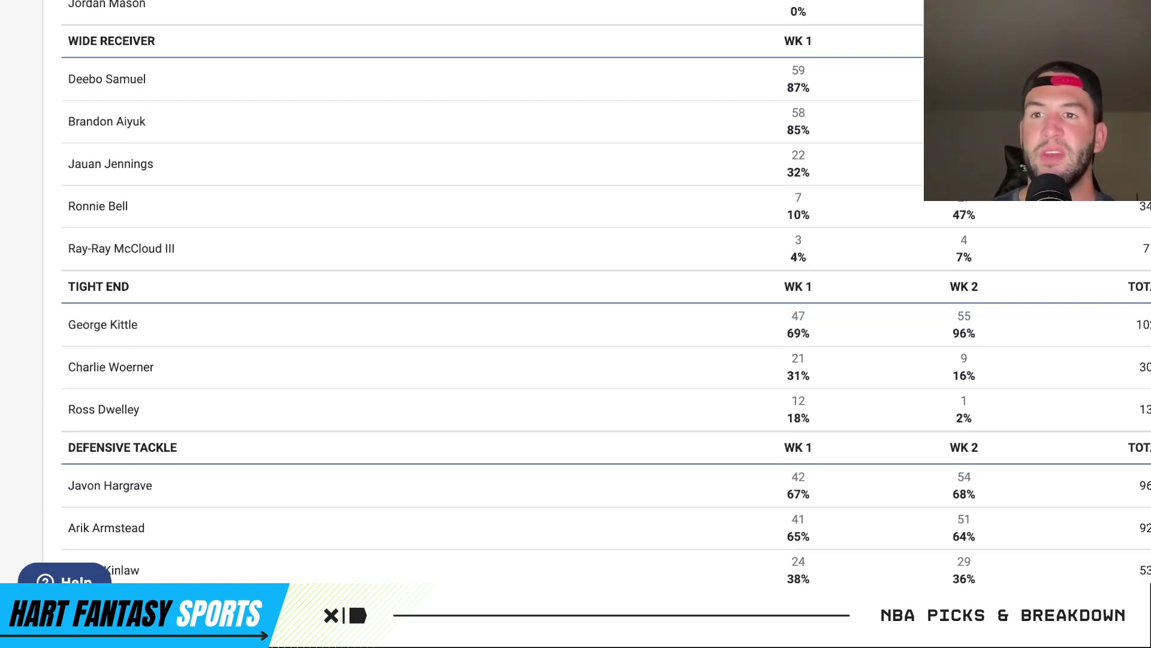
pyautogui.scroll(1, 606, 289)
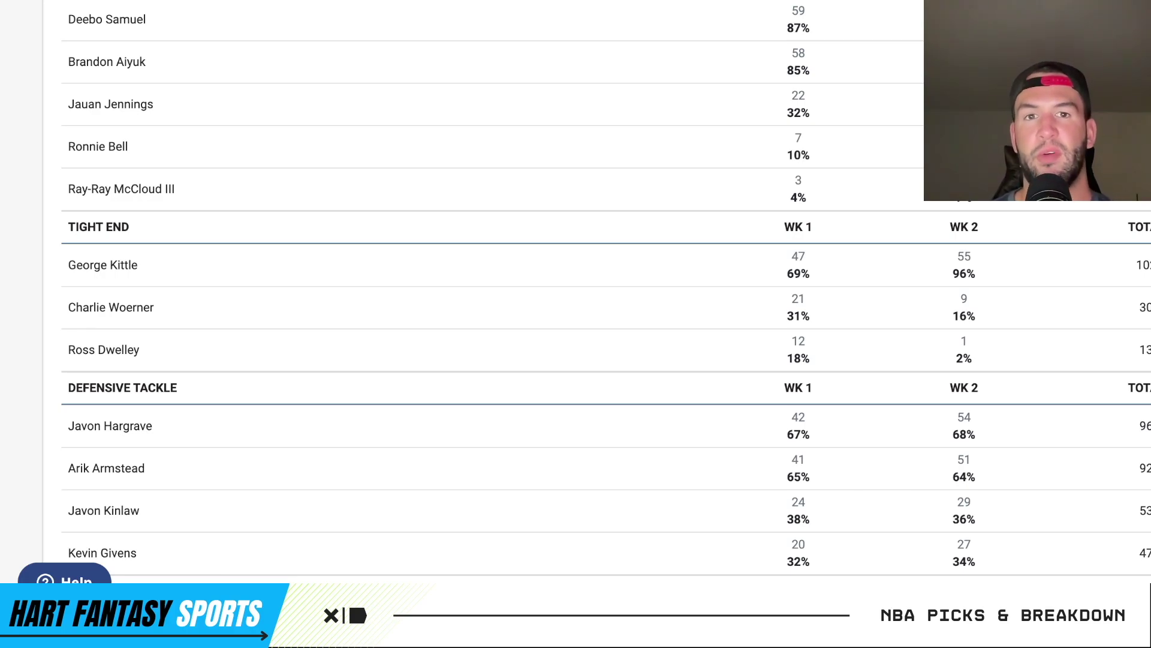
pyautogui.moveTo(787, 28); pyautogui.dragTo(811, 28)
pyautogui.moveTo(787, 70); pyautogui.dragTo(811, 70)
pyautogui.click(811, 70)
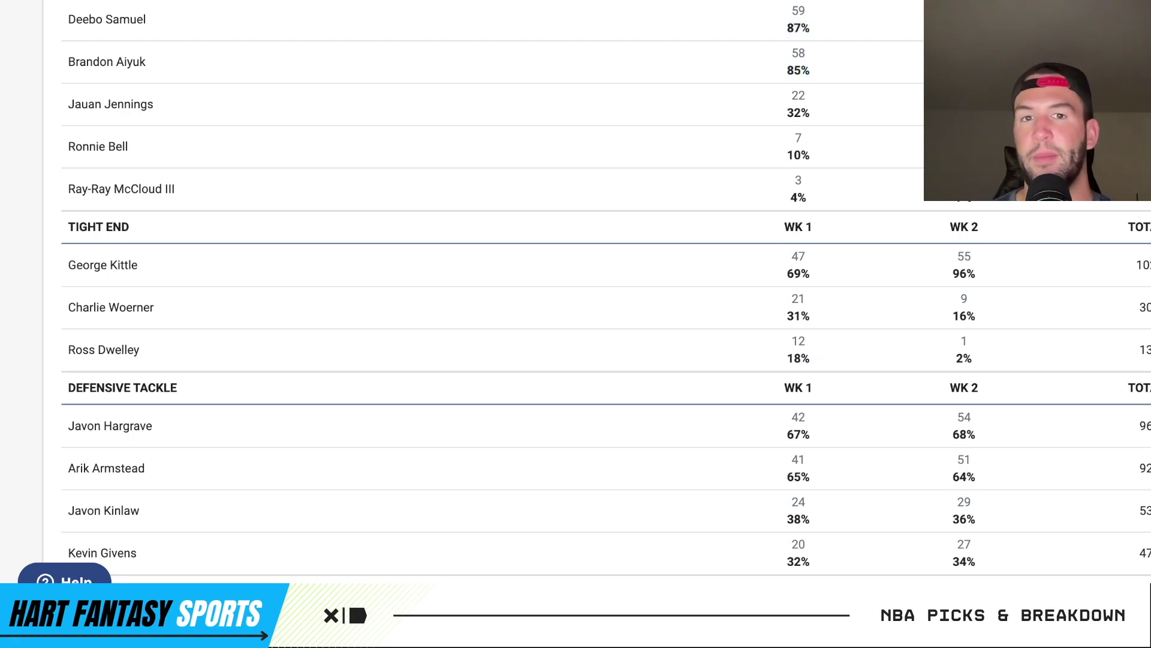
# Highlight the Week 1 snap percentages of Jauan Jennings, Ronnie Bell and Ray-Ray McCloud III in turn.
pyautogui.doubleClick(798, 112)
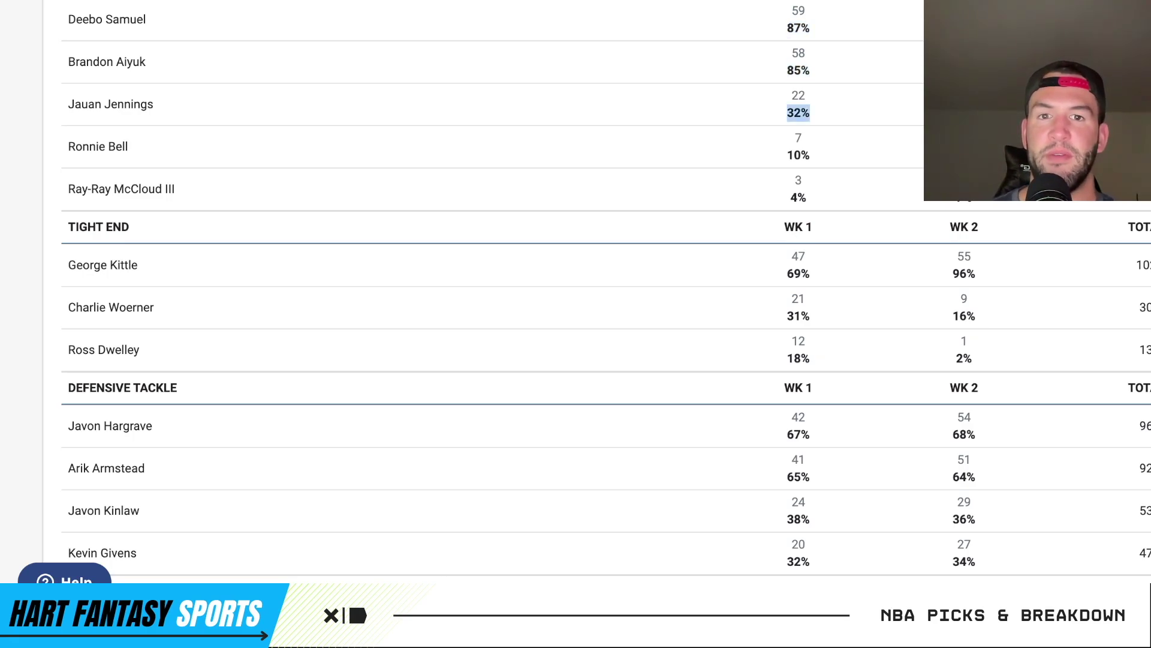
pyautogui.click(798, 112)
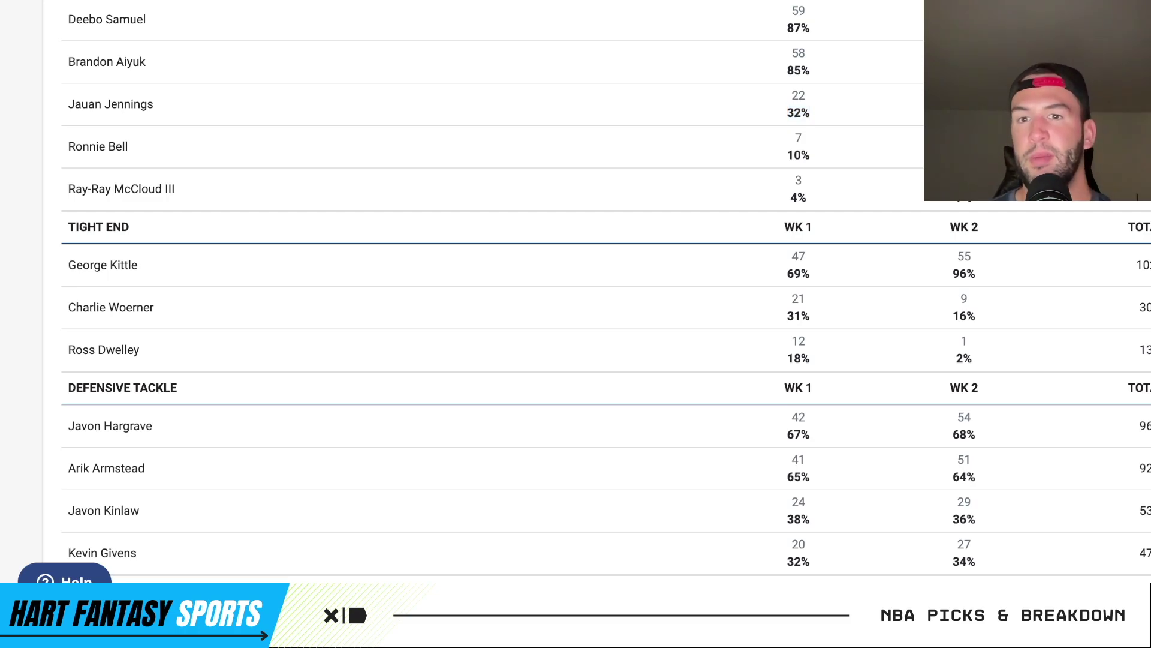
pyautogui.moveTo(810, 157); pyautogui.dragTo(789, 143)
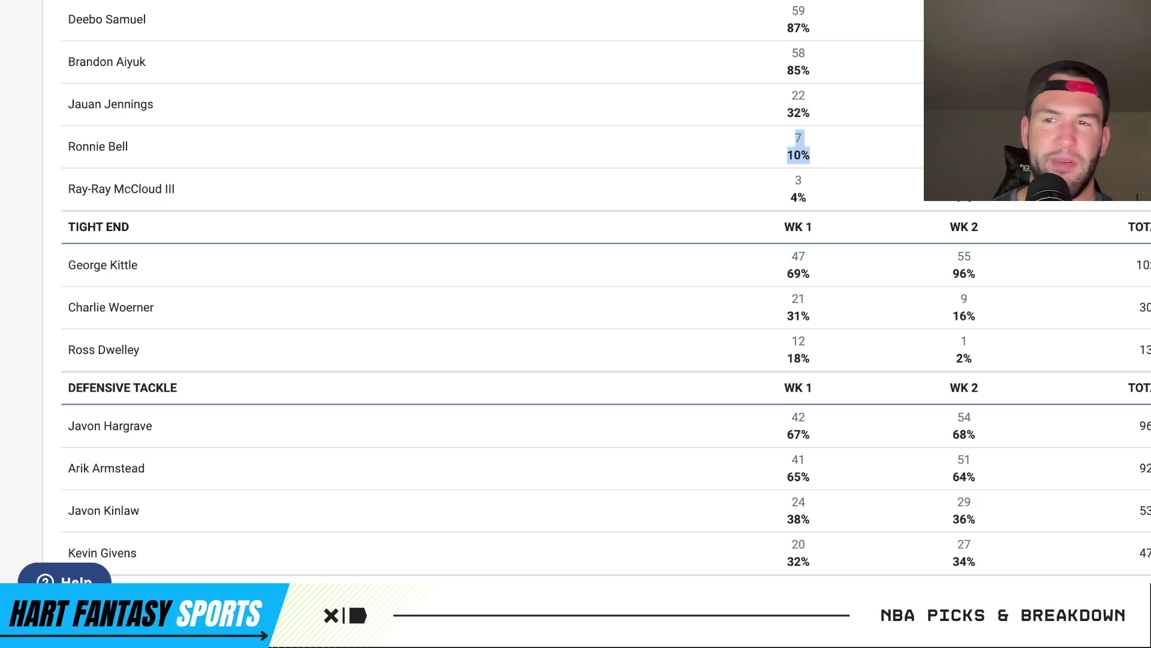
pyautogui.moveTo(808, 198); pyautogui.dragTo(790, 197)
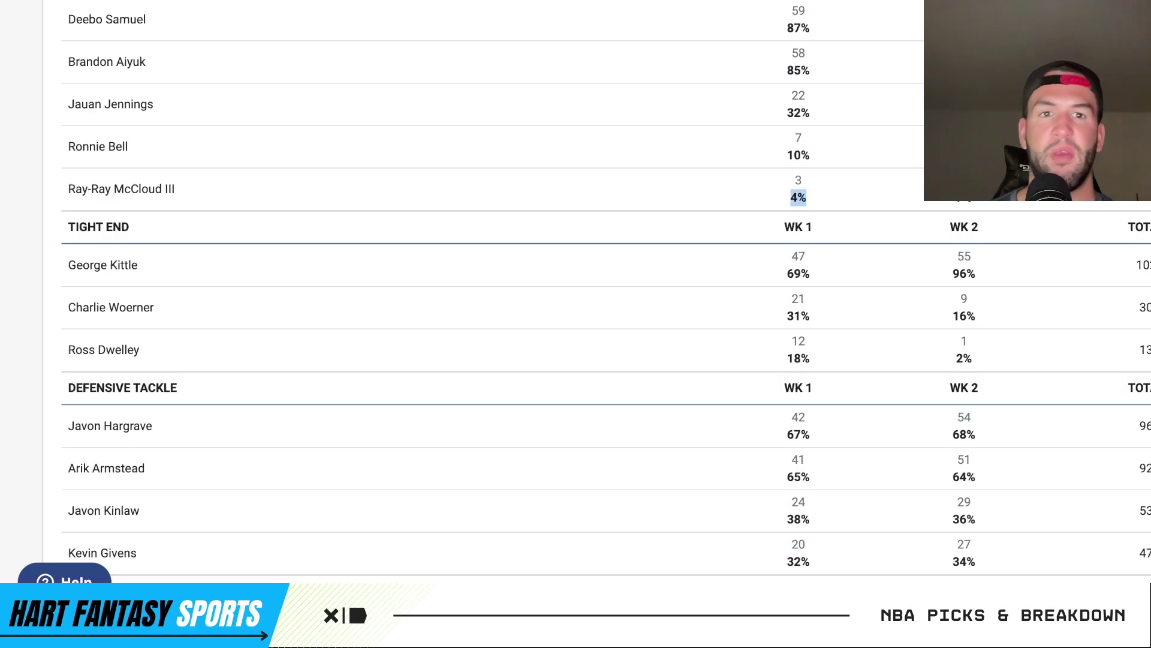
pyautogui.click(791, 197)
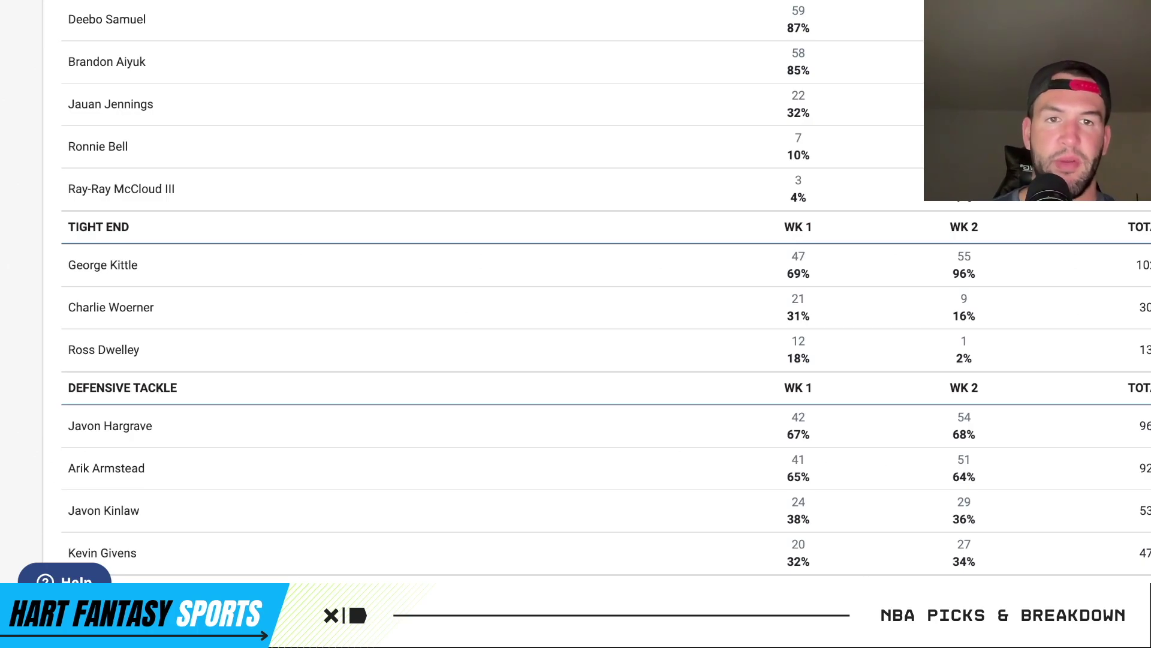
# Compare the Week 1 and Week 2 snap counts of the 49ers' wide receivers and tight ends.
pyautogui.scroll(-1, 607, 291)
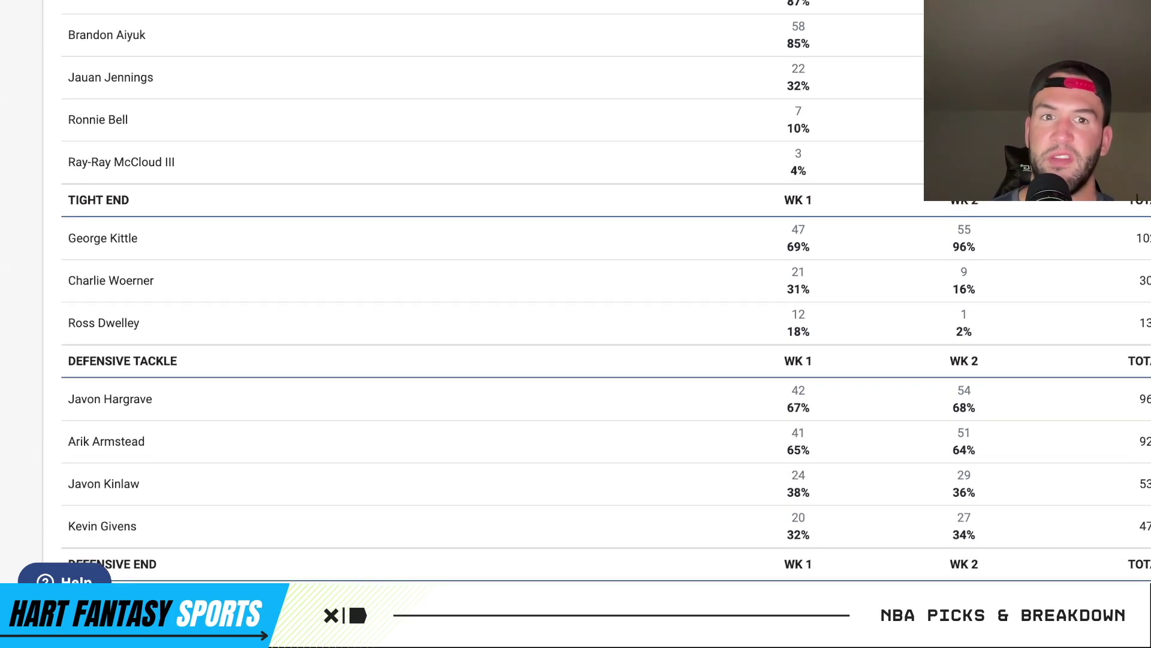
pyautogui.scroll(1, 606, 292)
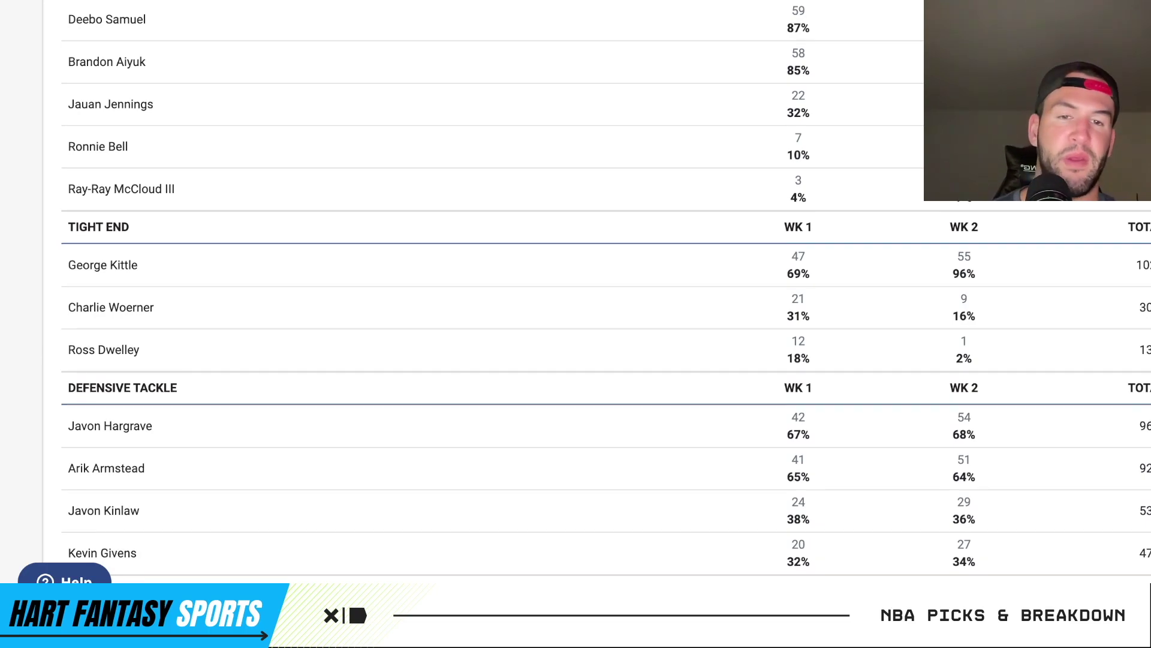
pyautogui.scroll(2, 606, 291)
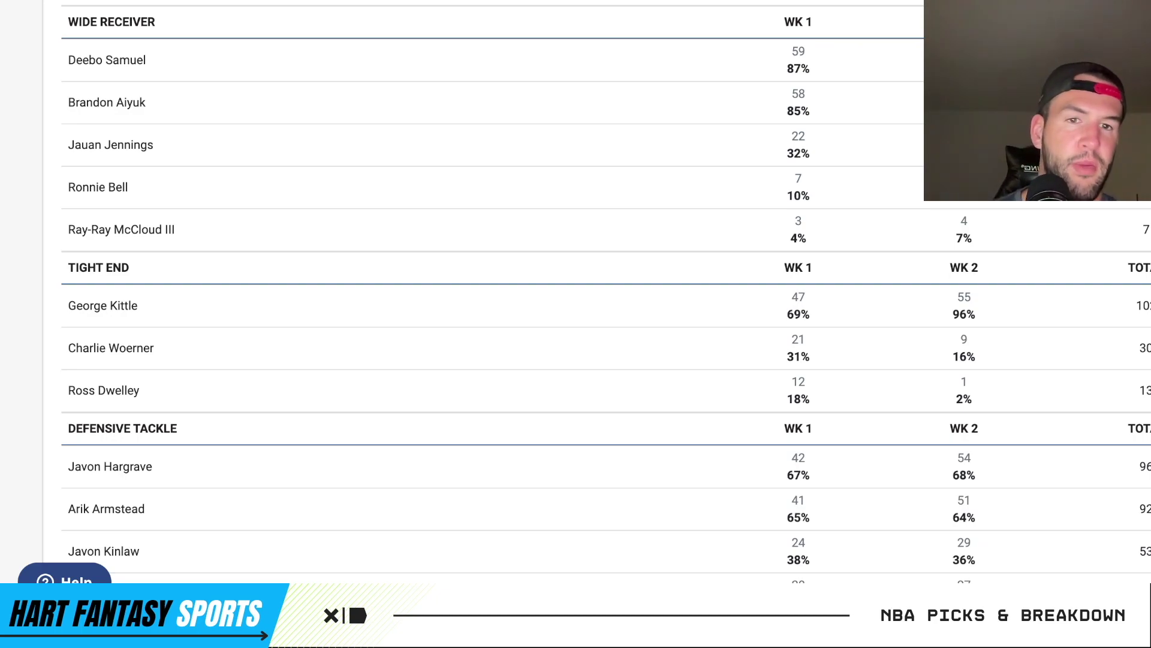
pyautogui.scroll(-1, 606, 291)
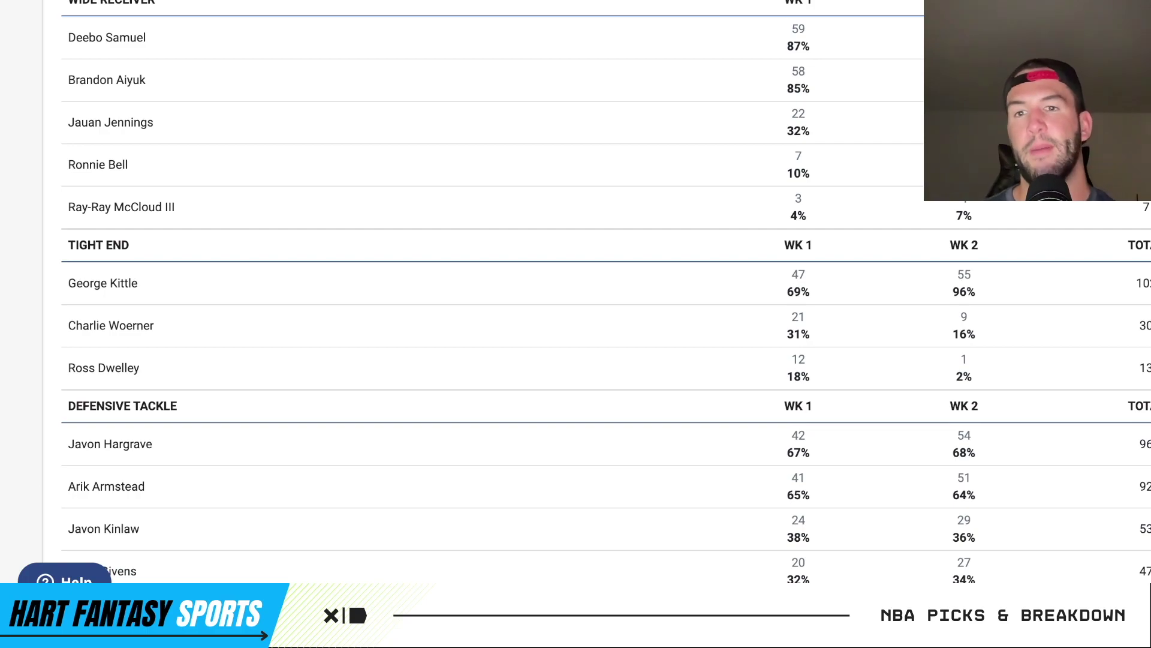
pyautogui.scroll(-3, 606, 292)
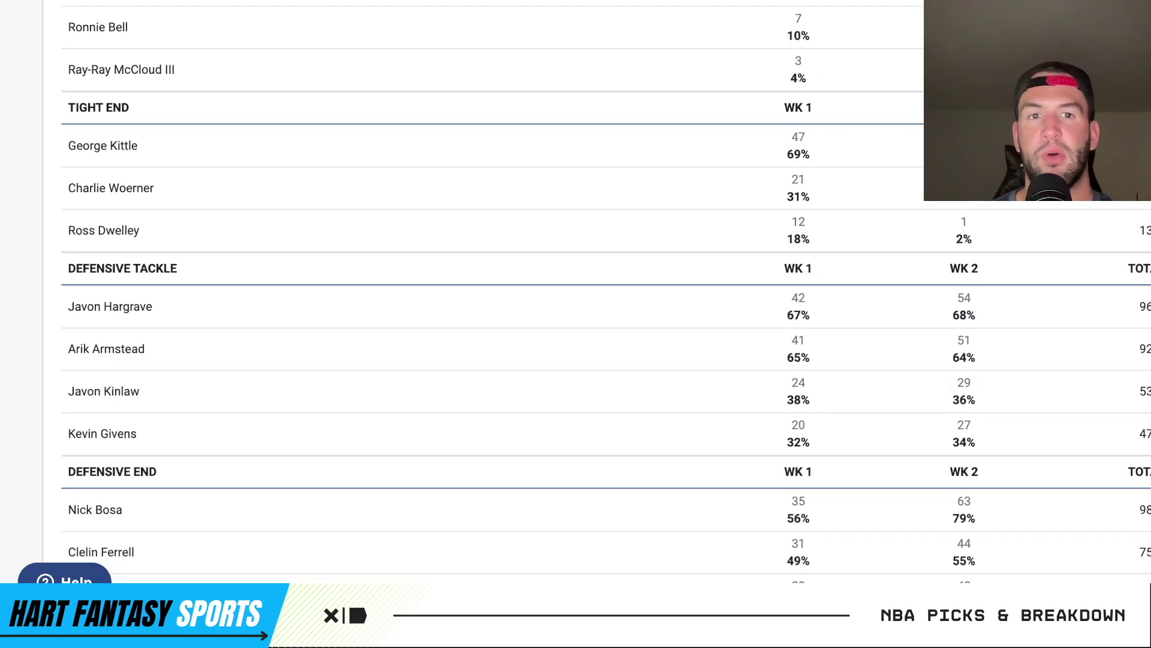
pyautogui.scroll(-1, 606, 291)
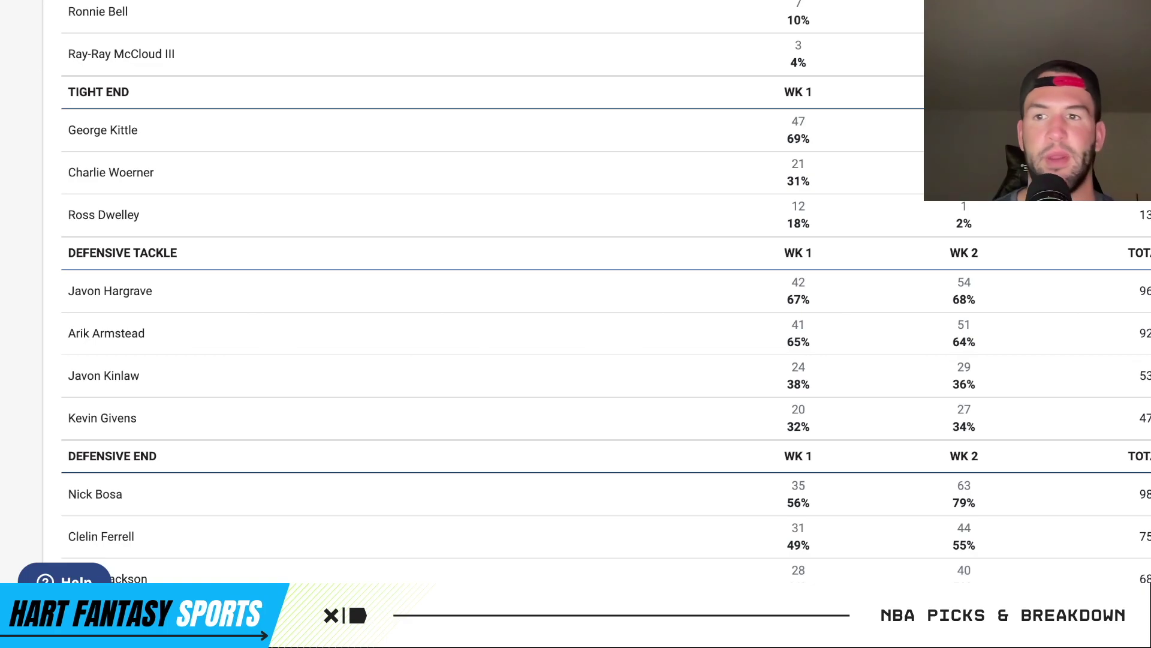
# Switch to the DraftKings NYG vs SF contest, filter the player pool to NYG and open Daniel Jones's game log.
pyautogui.scroll(3, 606, 291)
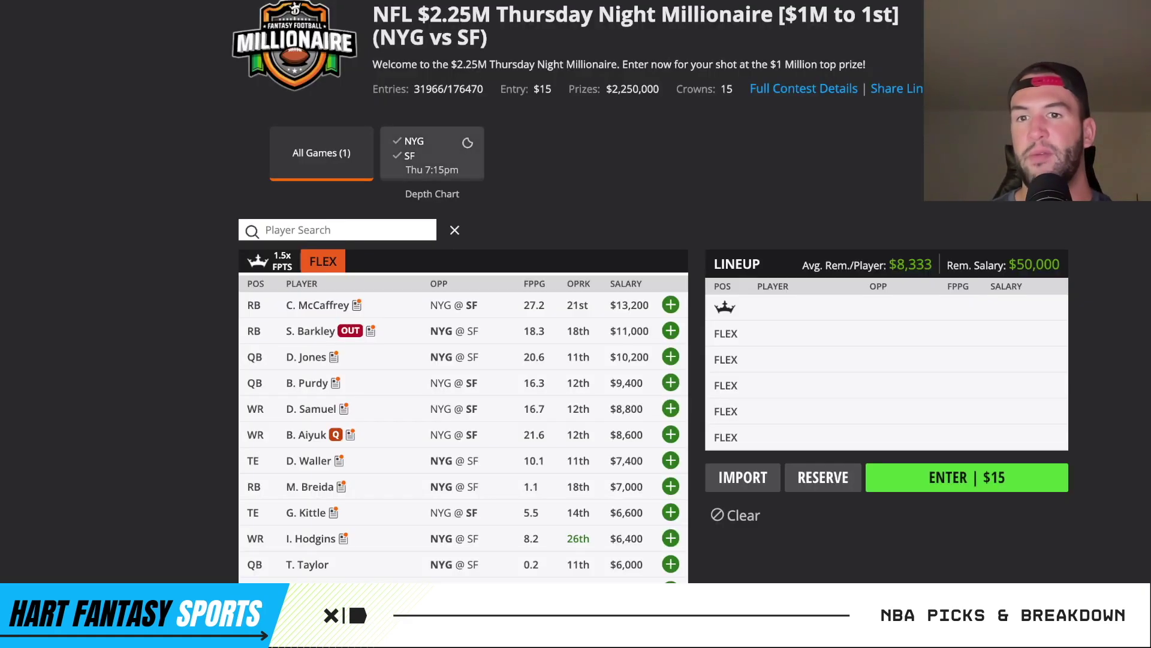
pyautogui.click(413, 142)
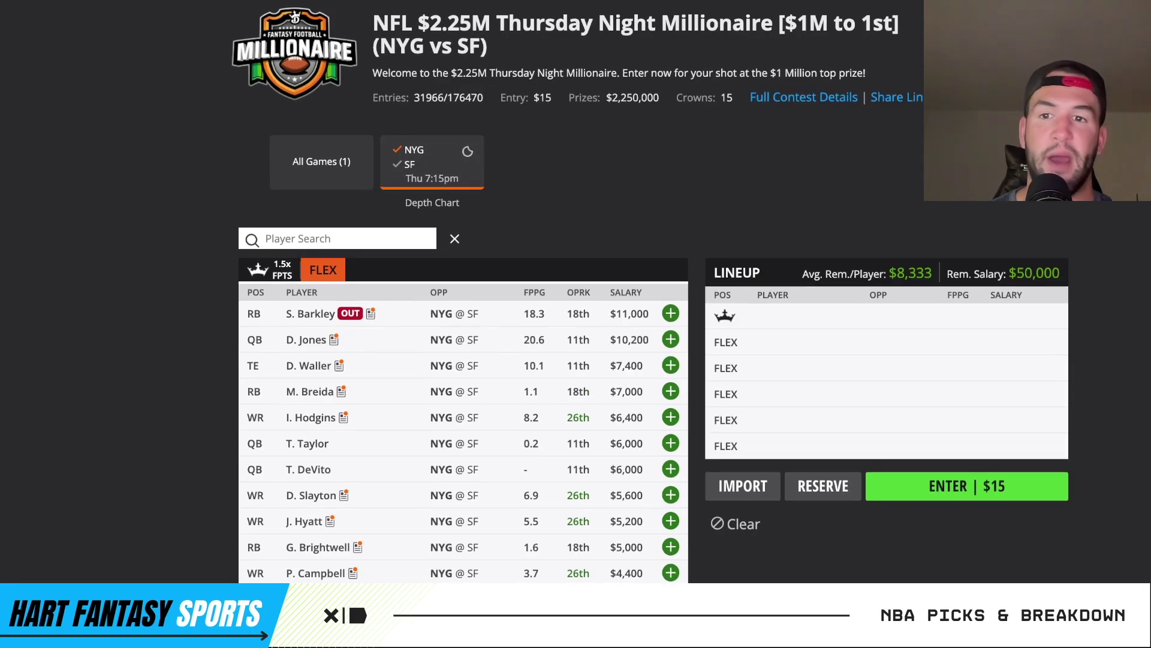
pyautogui.click(306, 339)
pyautogui.click(541, 170)
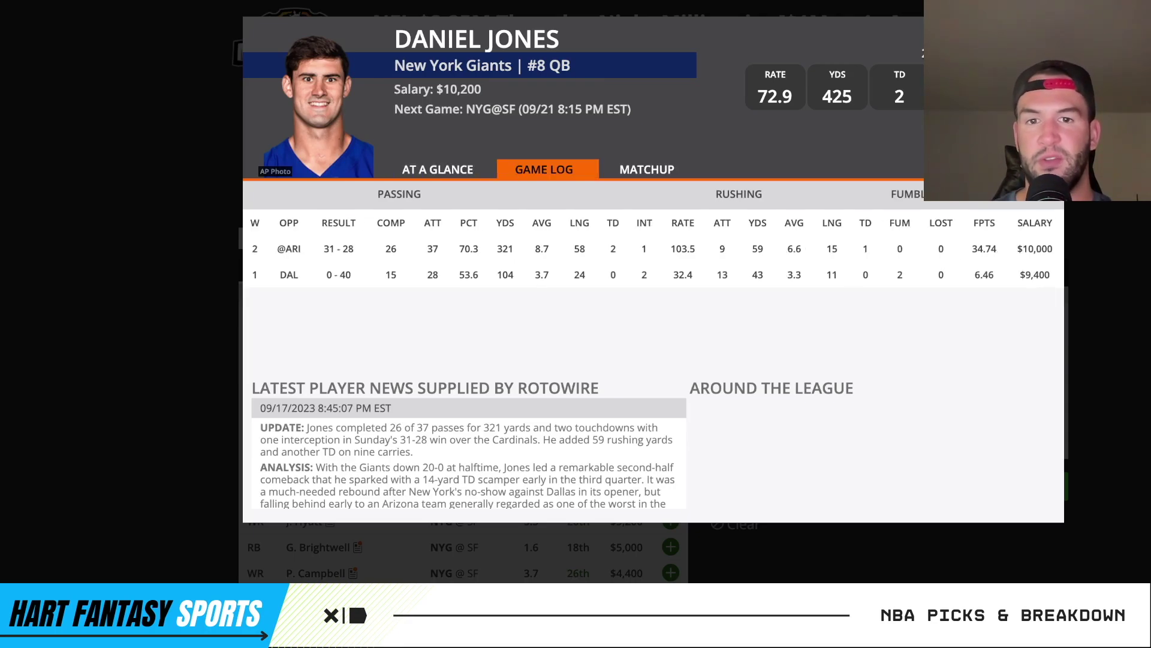
# Highlight Daniel Jones's Week 1 rushing attempts and yards and his Week 2 rushing attempts, and close his player card.
pyautogui.doubleClick(722, 275)
pyautogui.doubleClick(758, 275)
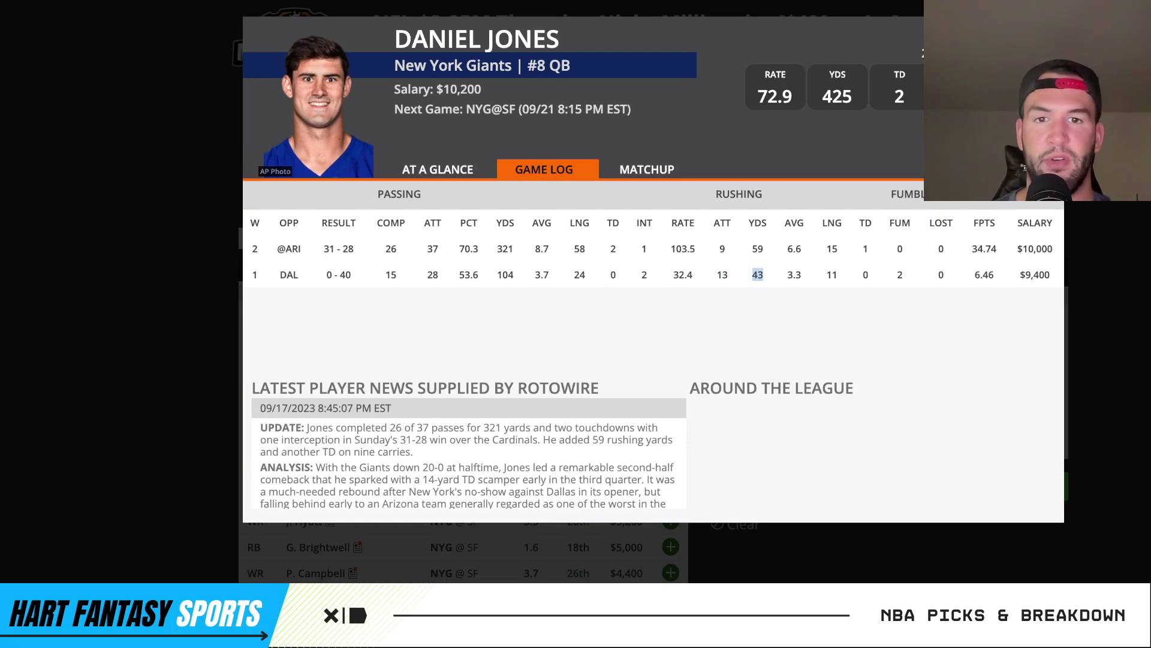
pyautogui.doubleClick(722, 249)
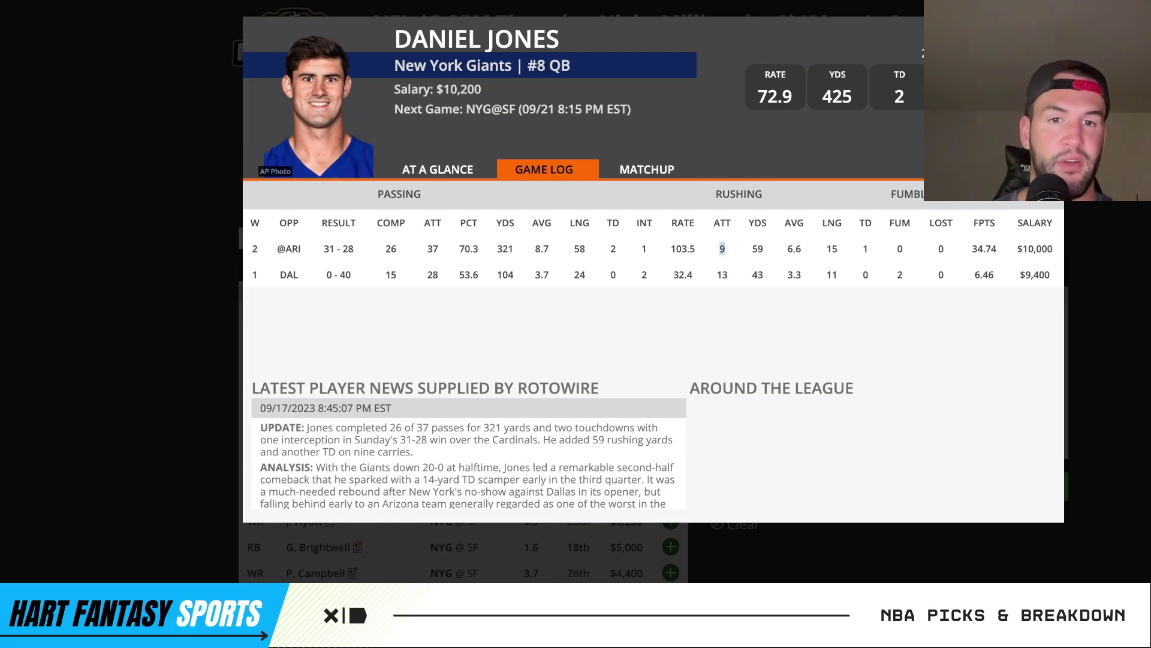
pyautogui.click(722, 249)
pyautogui.press('Escape')
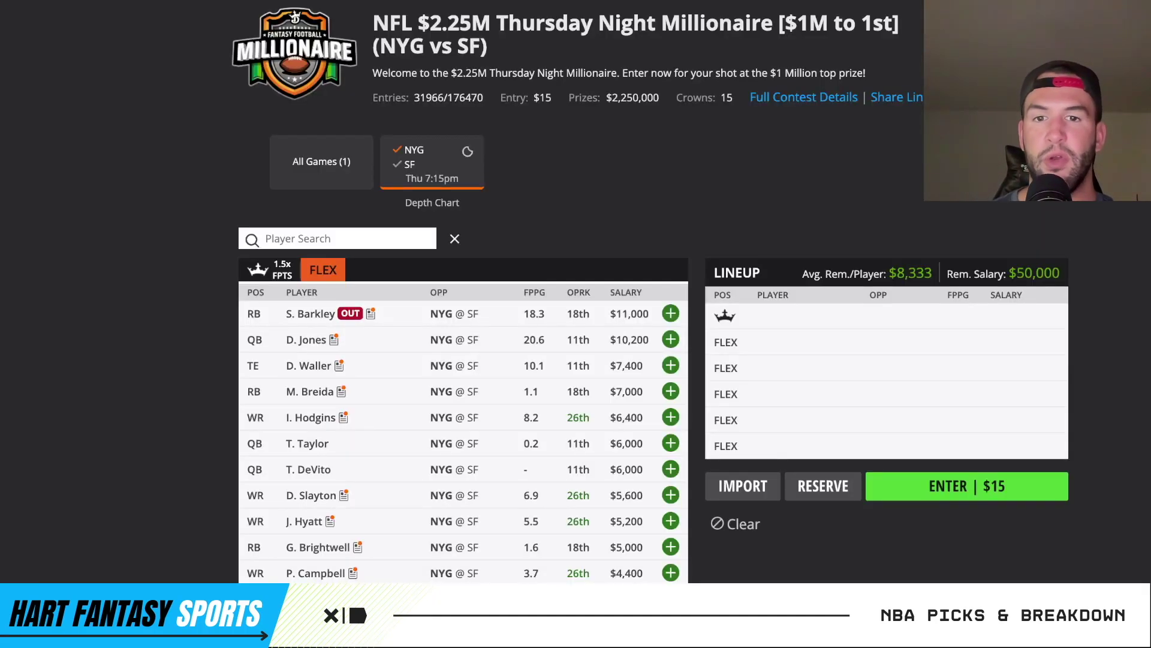
# Look through the Giants player list and salaries, and open Darren Waller's game log.
pyautogui.scroll(-1, 650, 360)
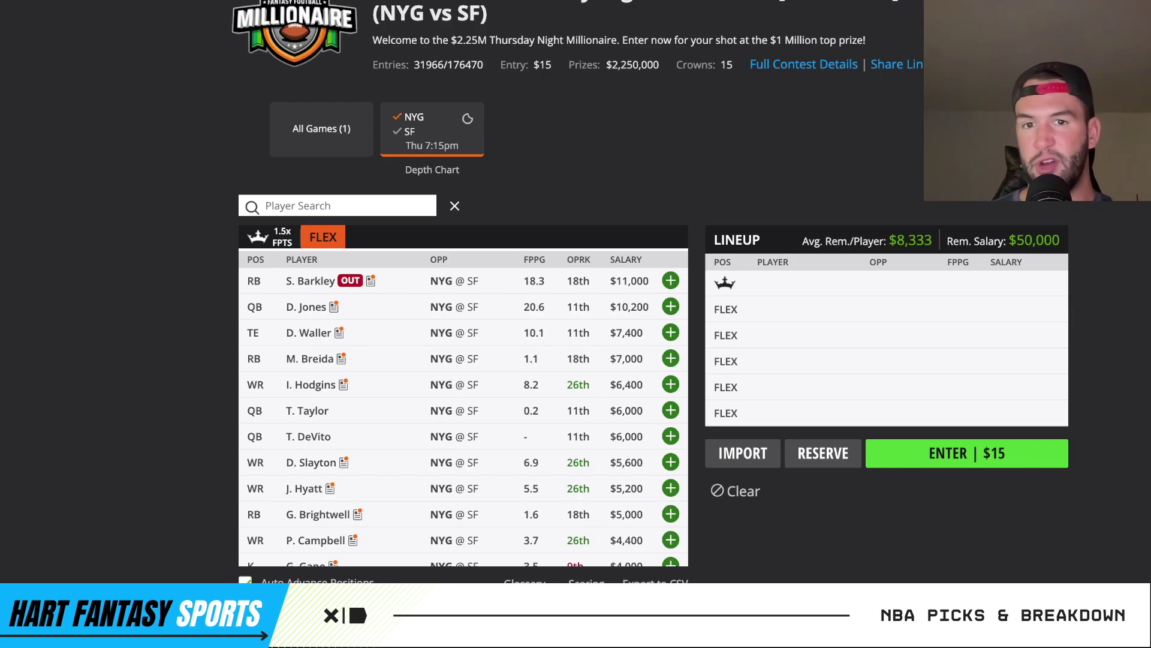
pyautogui.scroll(-1, 650, 360)
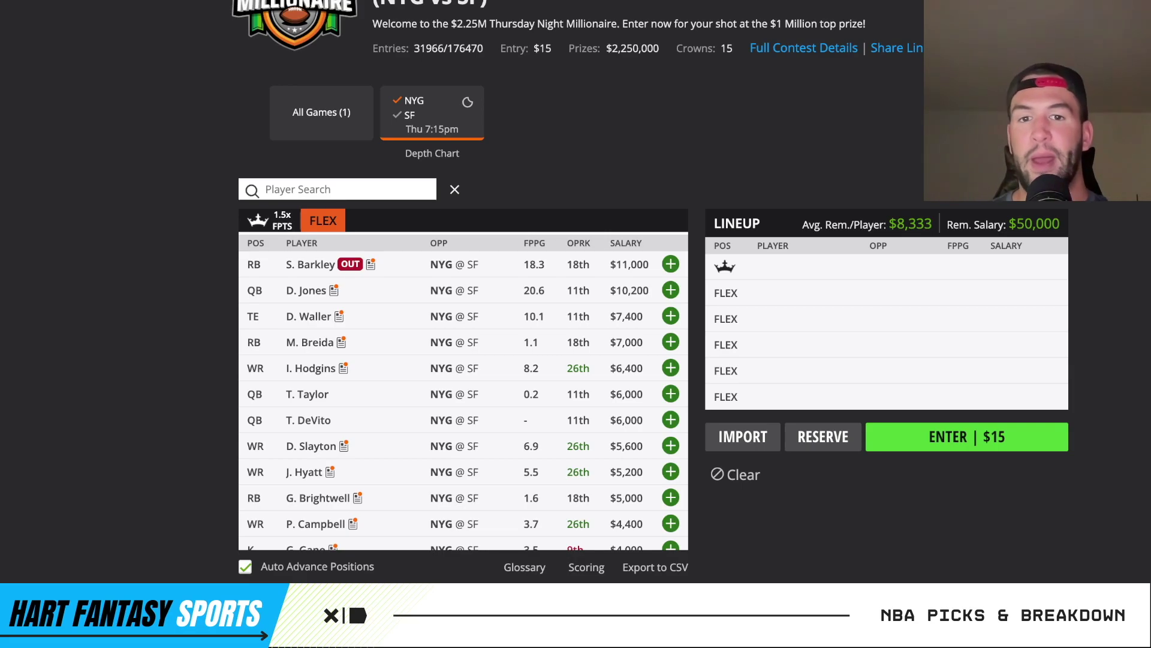
pyautogui.scroll(1, 306, 302)
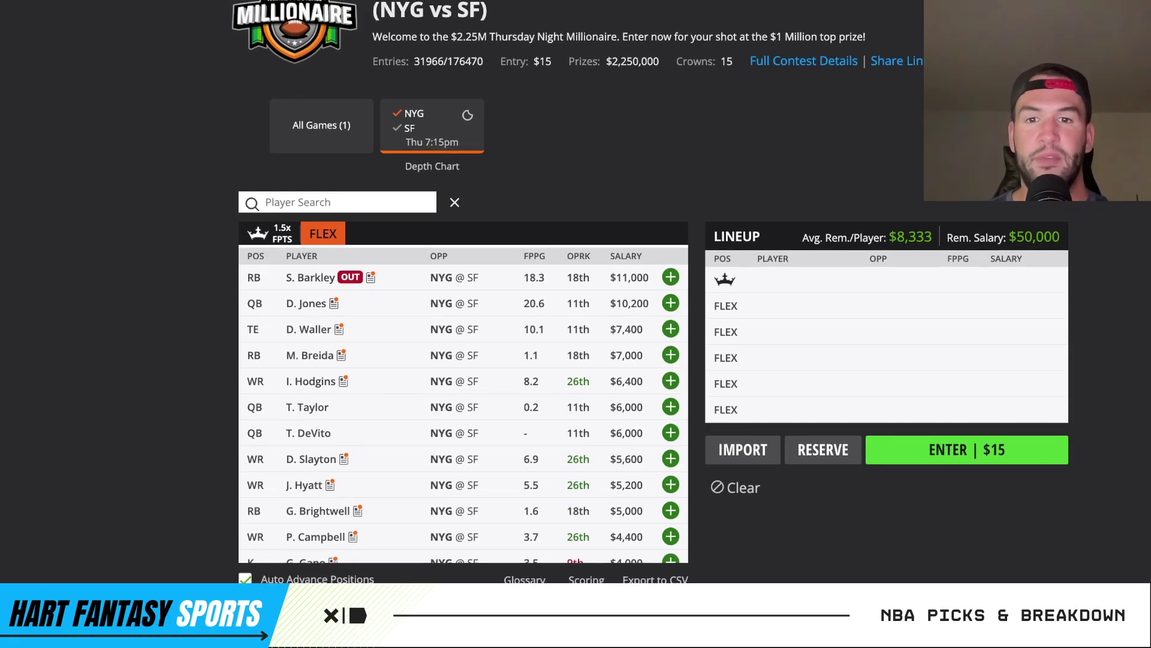
pyautogui.scroll(-1, 306, 303)
pyautogui.scroll(-1, 306, 303)
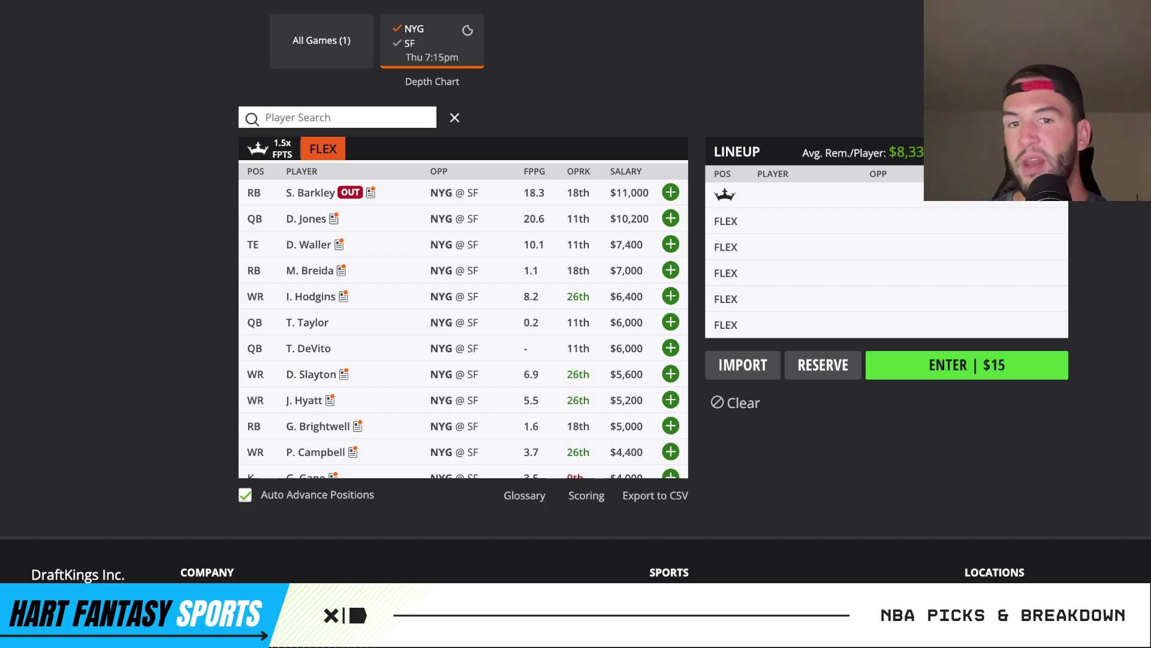
pyautogui.scroll(-1, 463, 328)
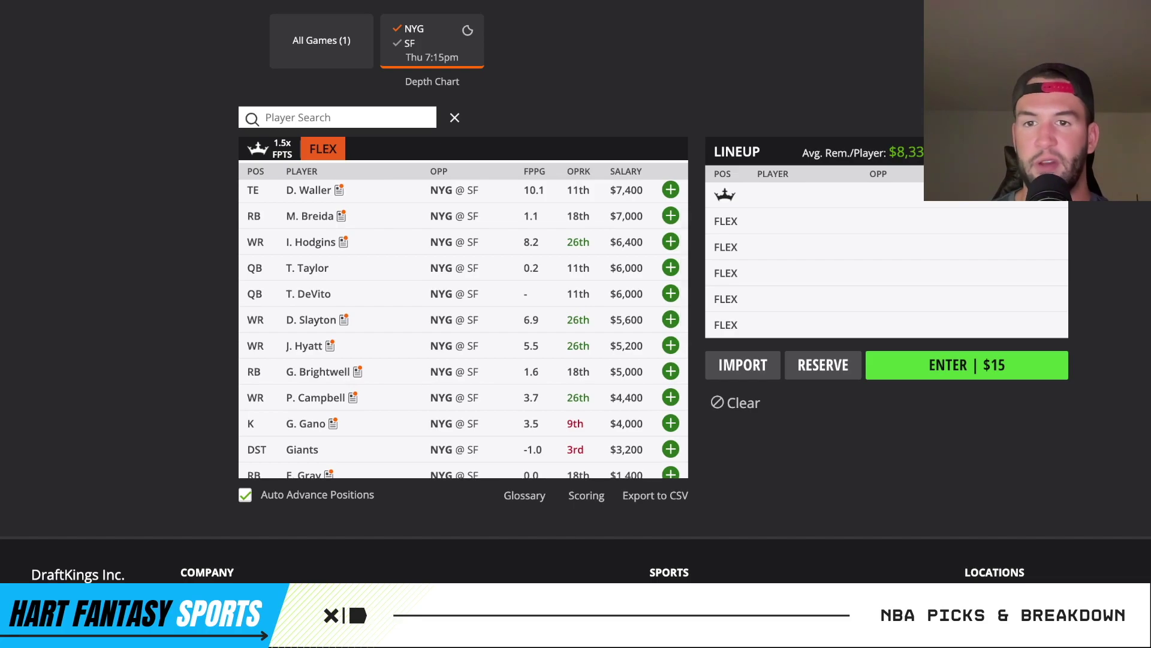
pyautogui.click(308, 190)
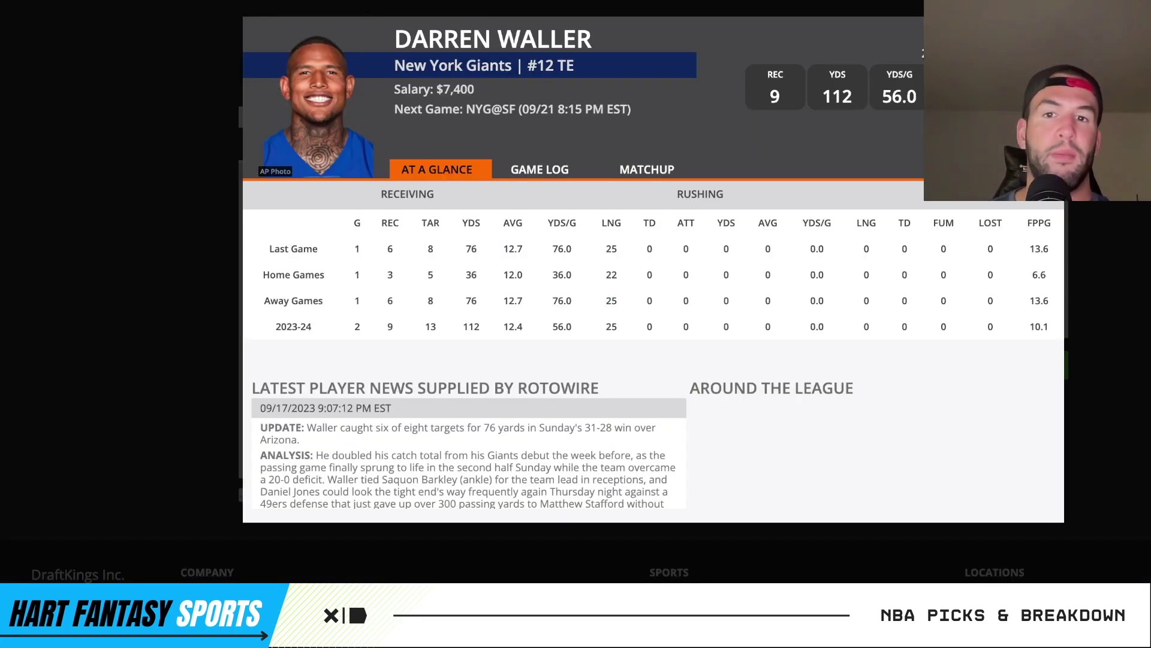
pyautogui.click(540, 170)
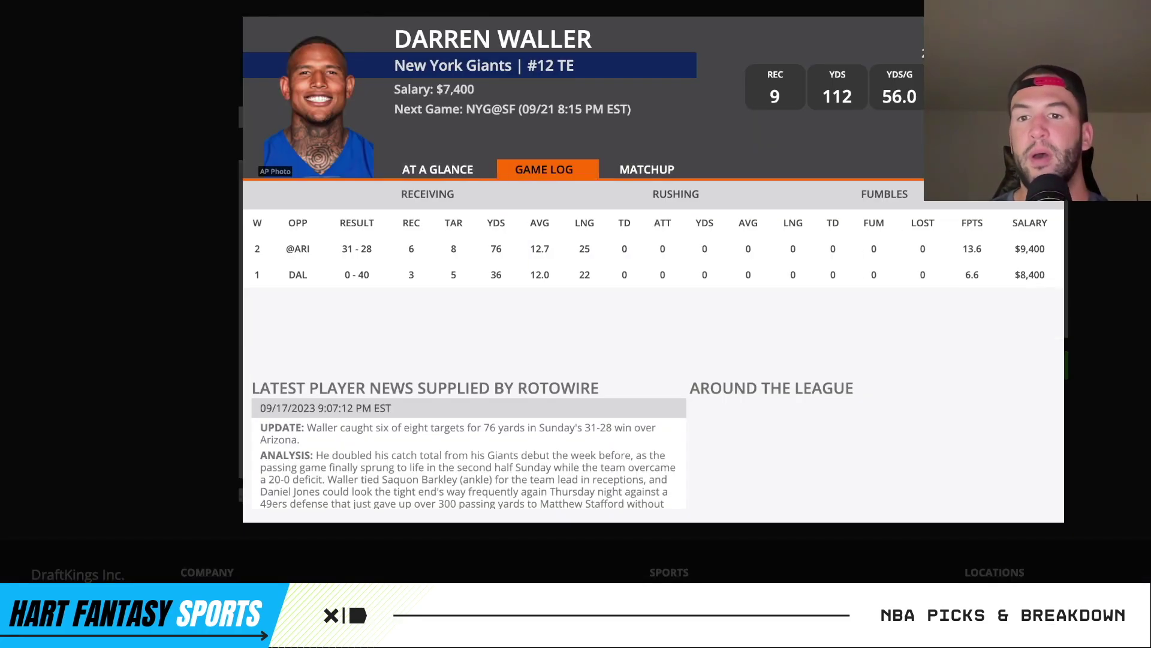